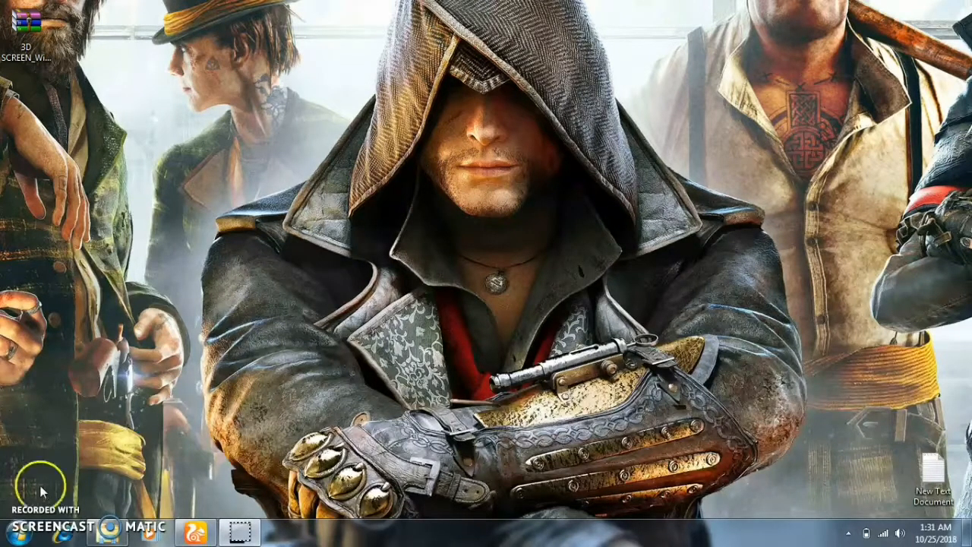
Step: Launch NiceLabel Designer 2017, continue with the trial and start a new label
click(17, 534)
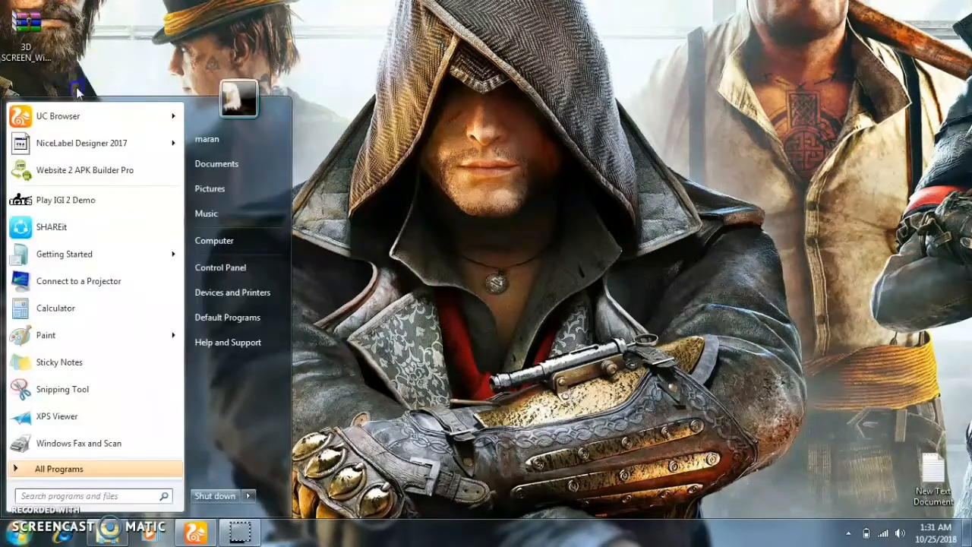
mouse_move(86, 151)
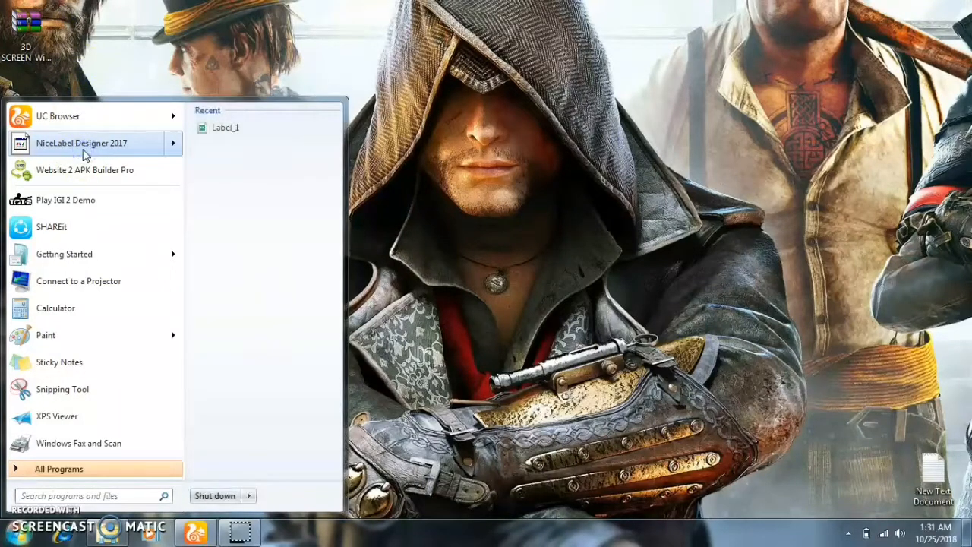
click(98, 144)
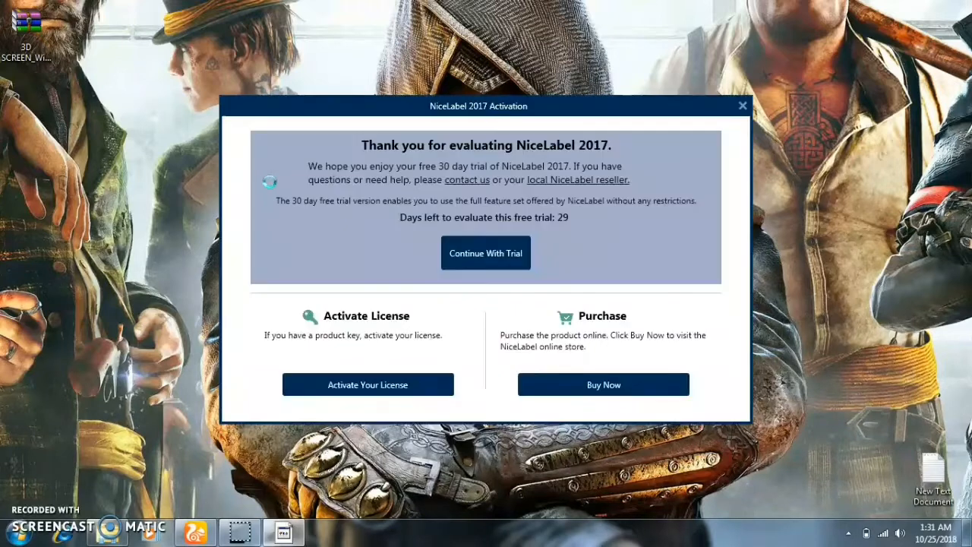
click(493, 252)
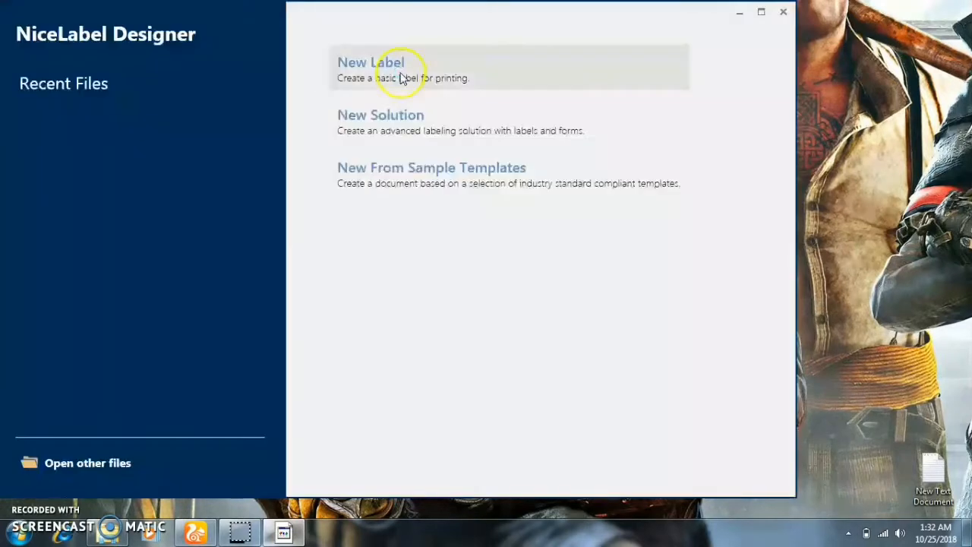
click(401, 72)
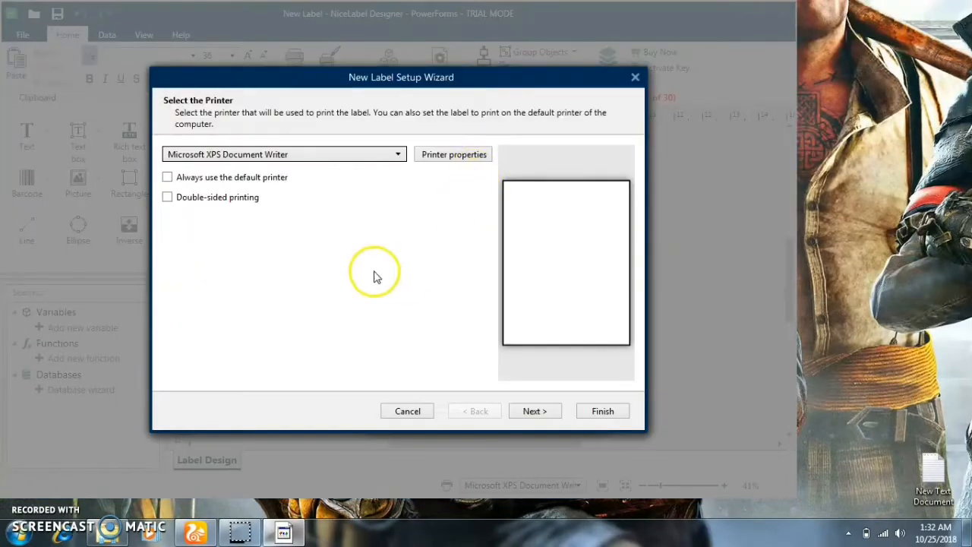
Step: Set the label to always use the default printer and enable double-sided printing
click(221, 178)
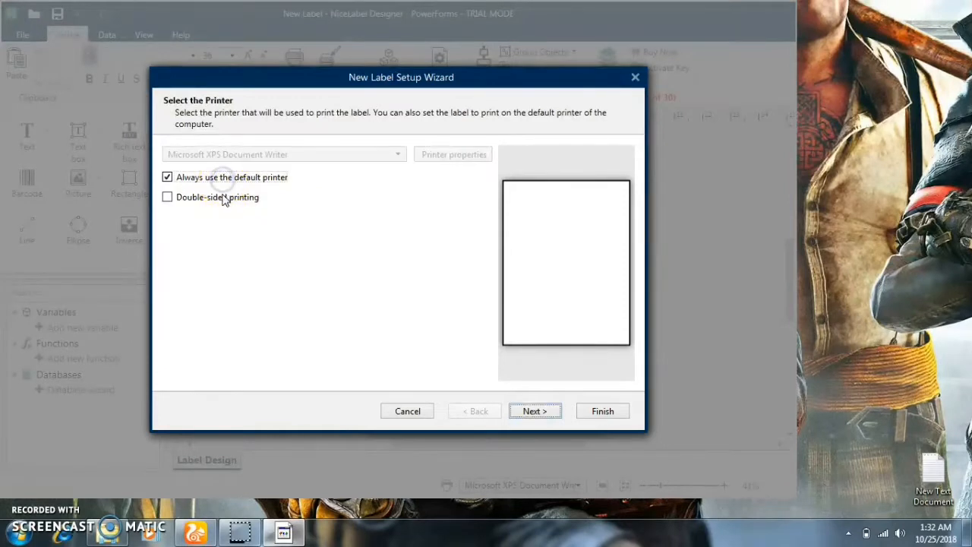
click(224, 198)
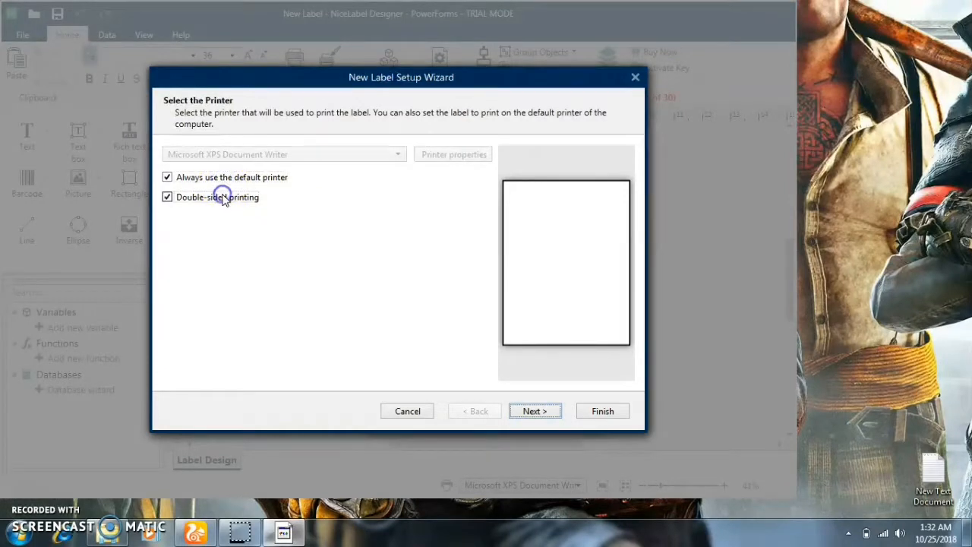
click(529, 411)
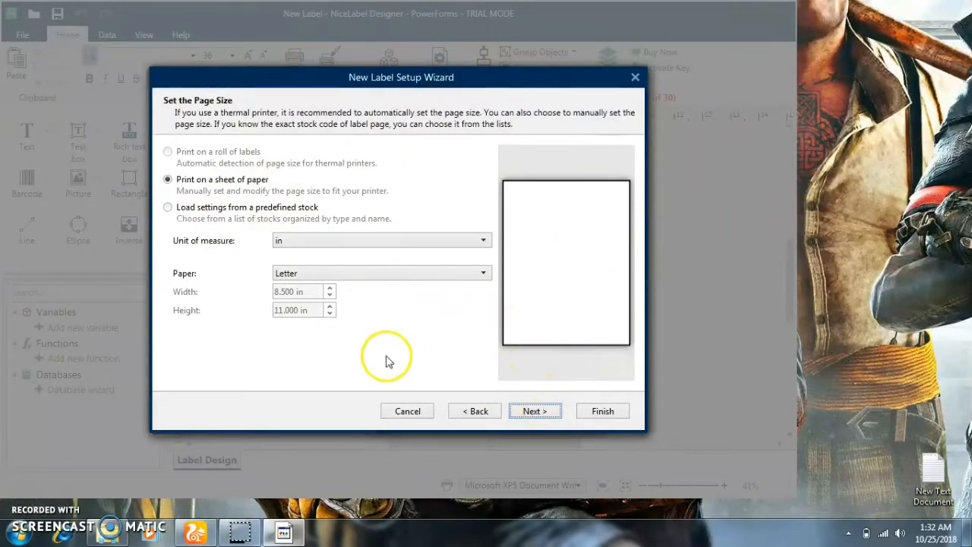
Step: Accept the Letter sheet in inches, choose Portrait orientation, keep the 8.5 x 11 in label dimensions and create the label
click(529, 410)
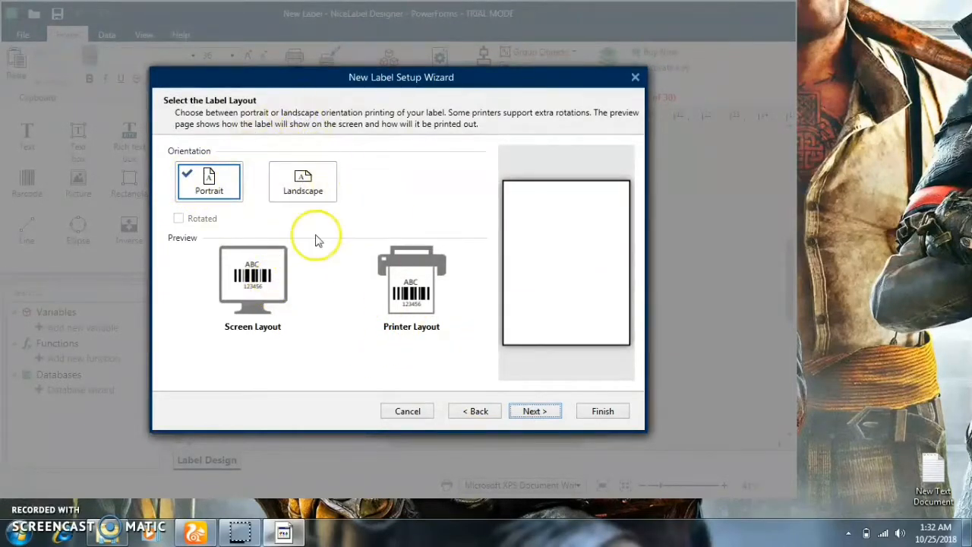
click(314, 189)
click(212, 190)
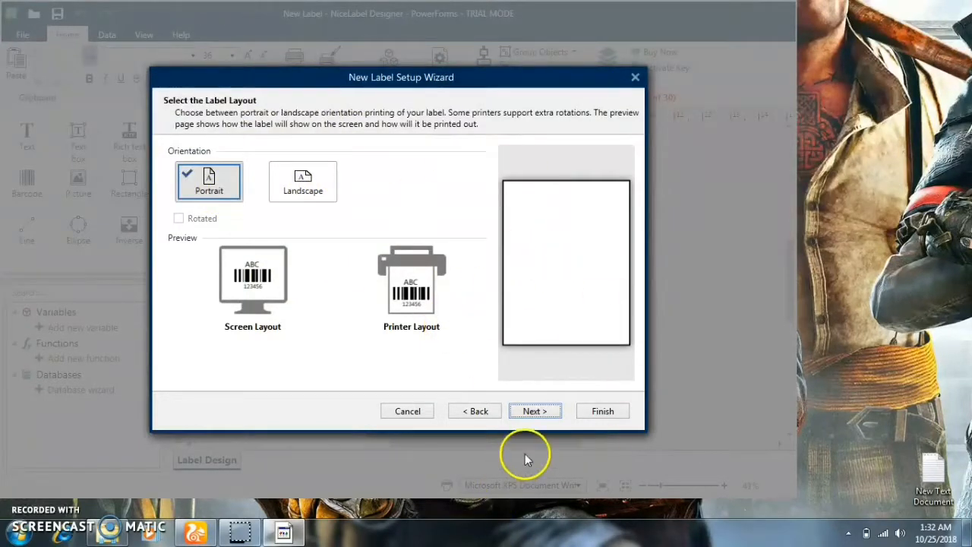
click(529, 415)
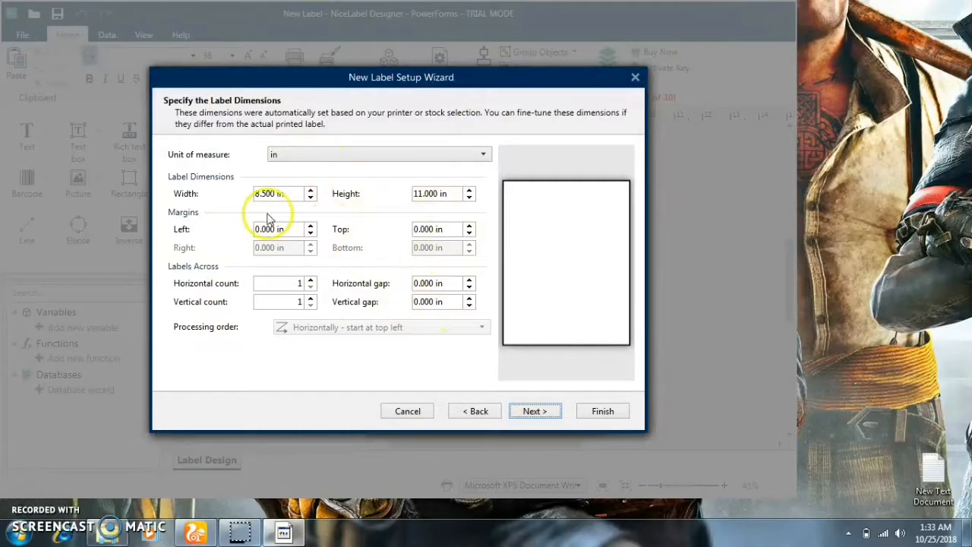
click(548, 412)
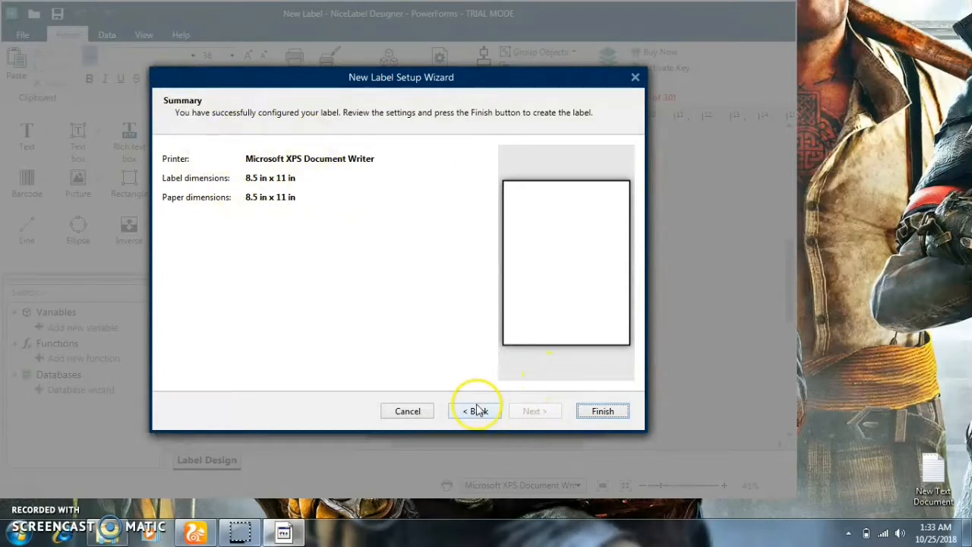
click(593, 414)
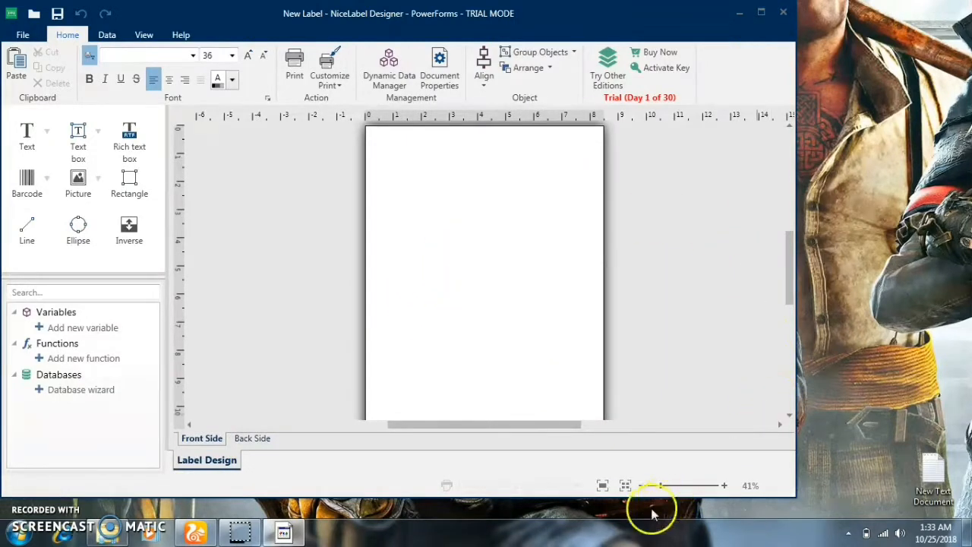
Step: Place a barcode across the upper-middle part of the label's front side, nearly spanning the label width
drag(661, 490, 658, 490)
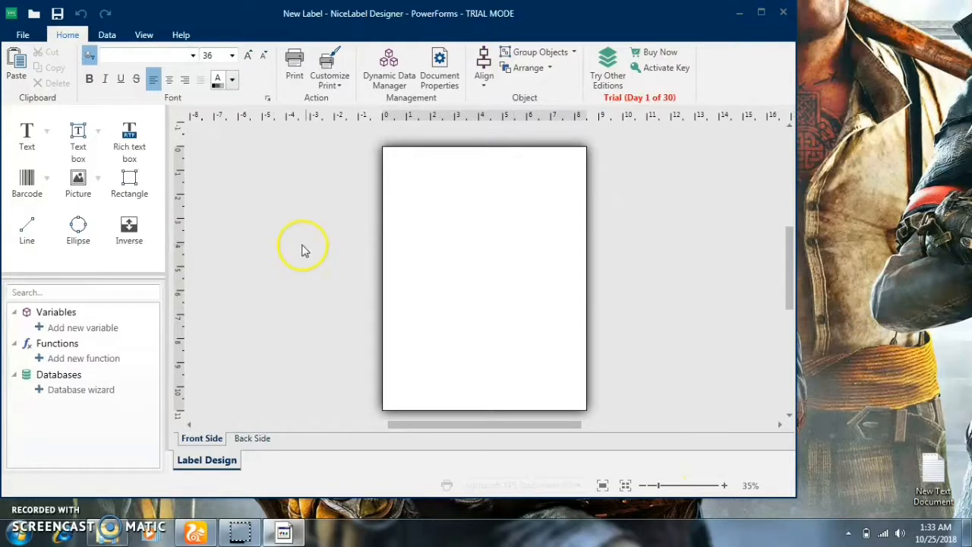
click(35, 208)
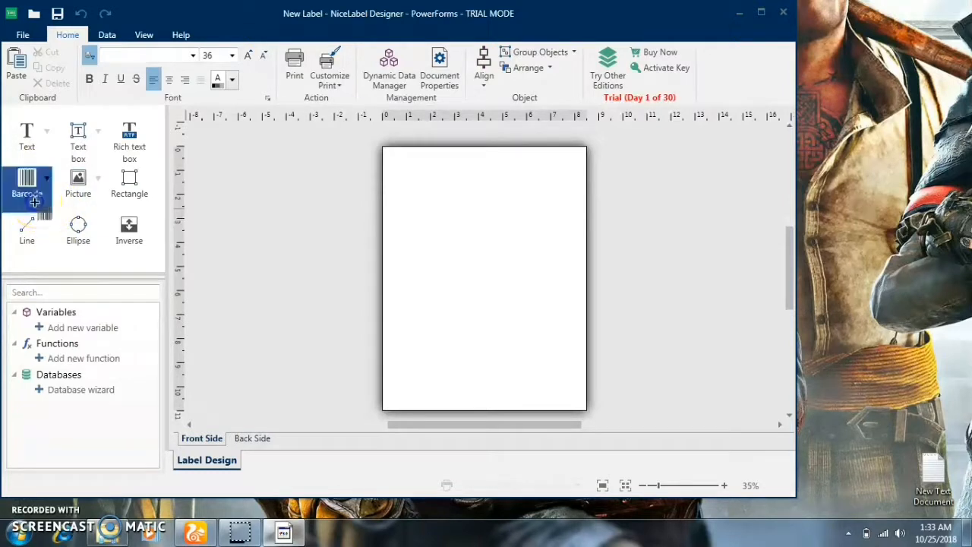
click(405, 224)
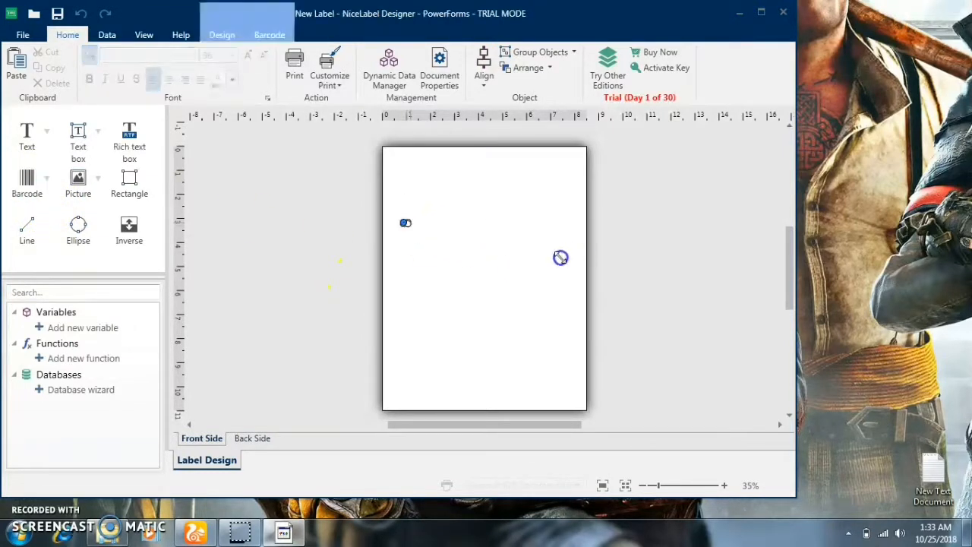
drag(560, 258, 551, 261)
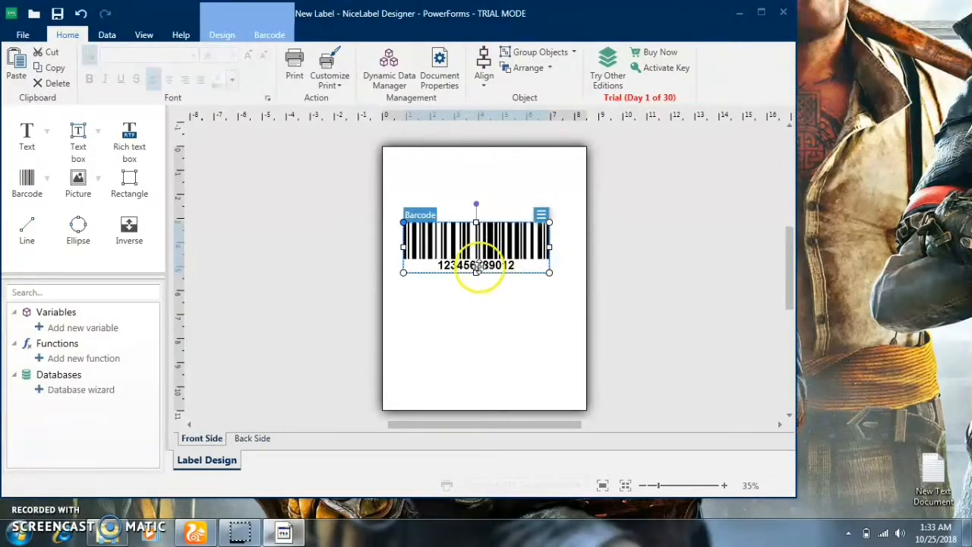
Step: Replace the barcode's fixed data with "WAR BAS" and apply it
click(505, 265)
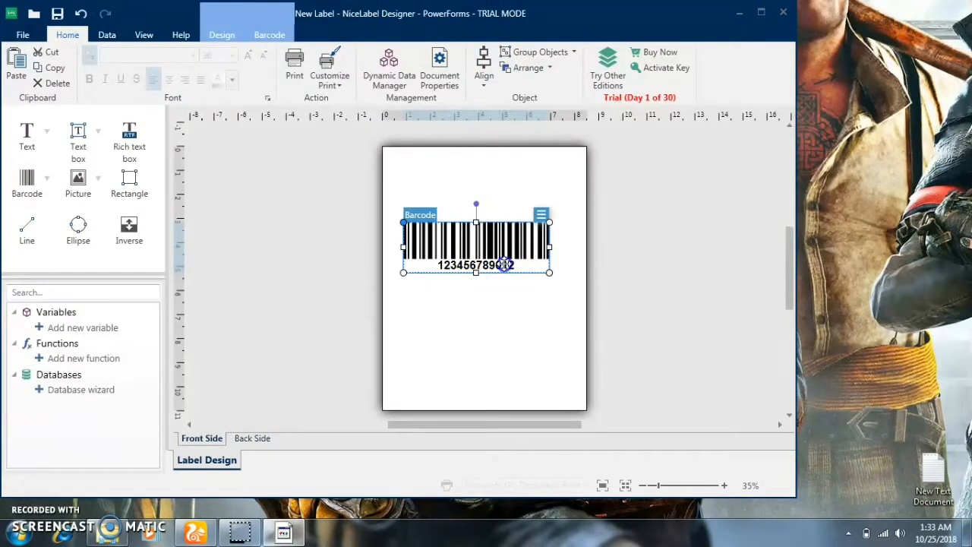
double_click(504, 265)
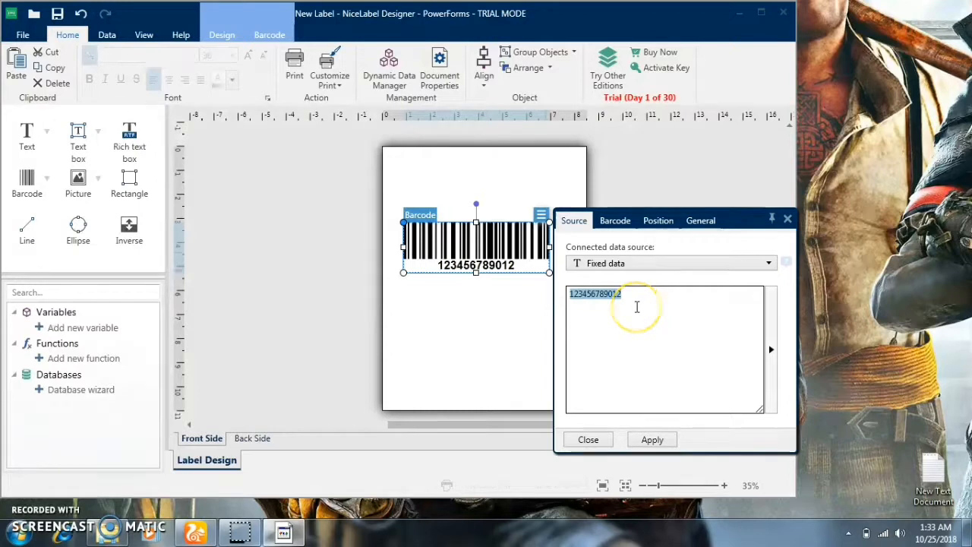
key(BackSpace)
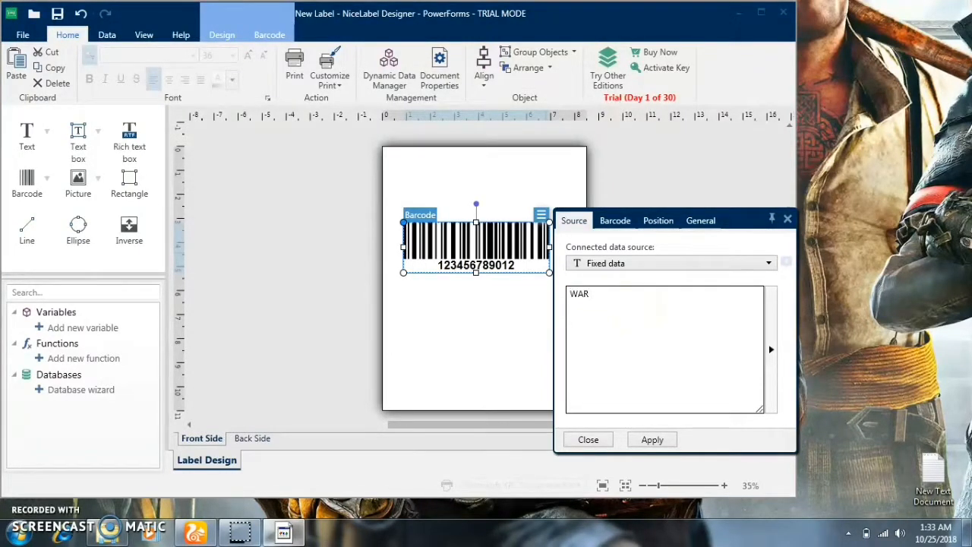
text(WAR BAS)
click(651, 440)
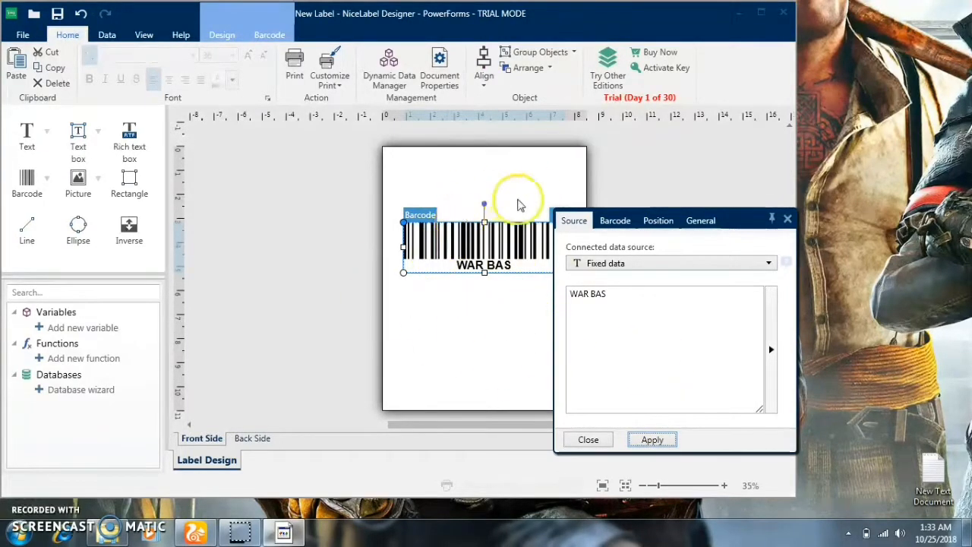
Step: Change the barcode's color to bright red and apply it
click(615, 220)
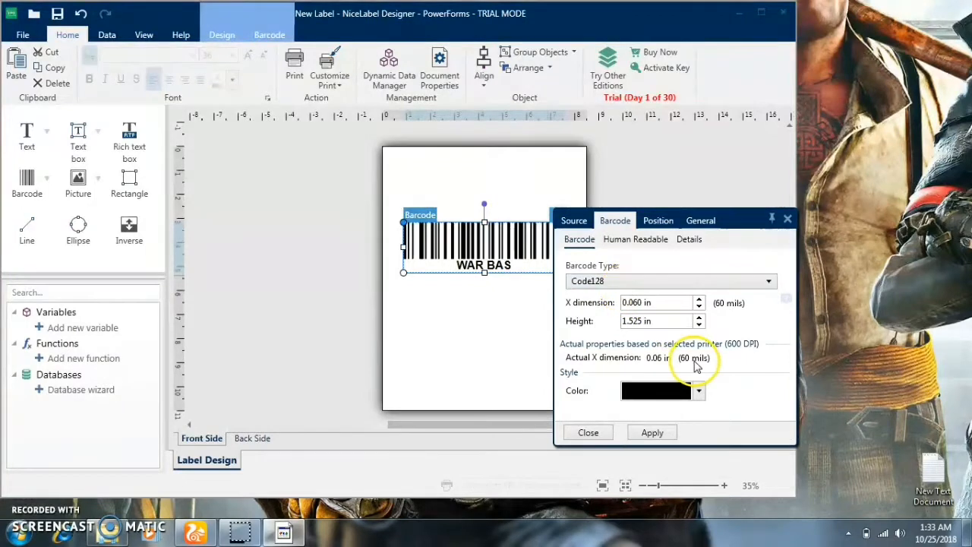
click(699, 391)
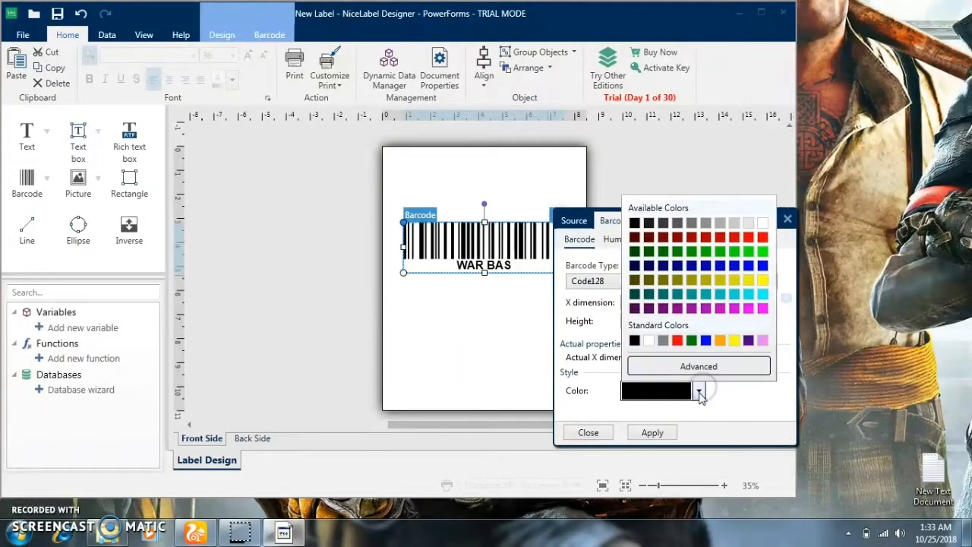
click(763, 240)
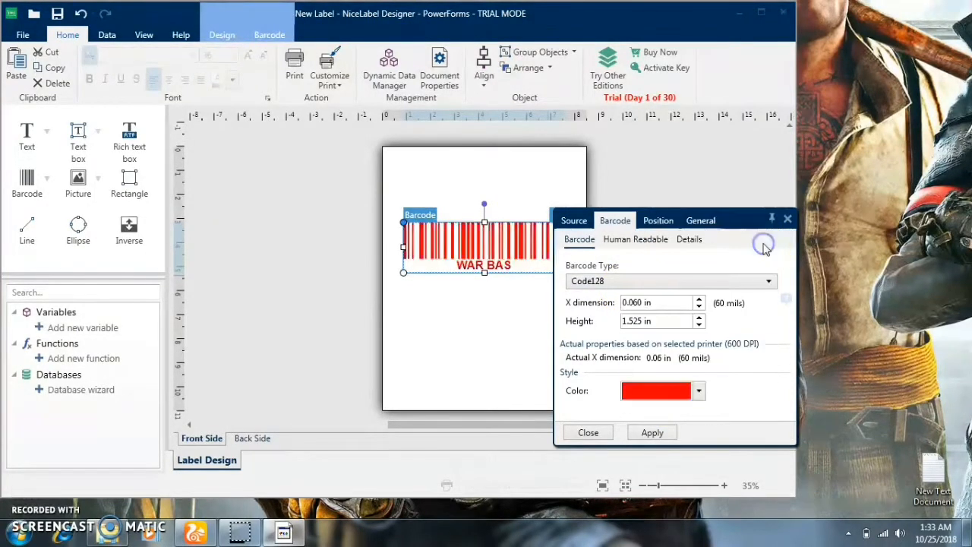
click(654, 433)
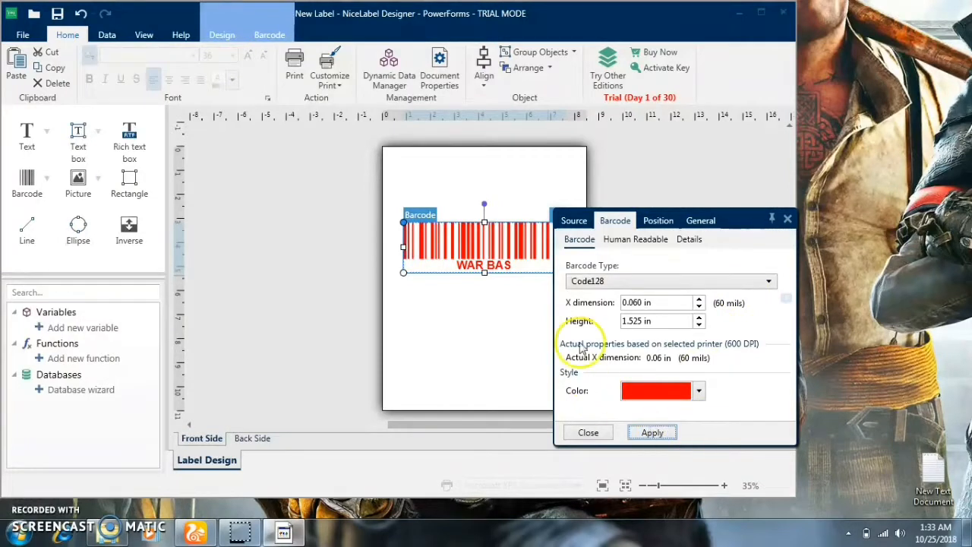
Step: Review the barcode's human-readable, position and data source options, keeping Fixed data as the source
click(627, 240)
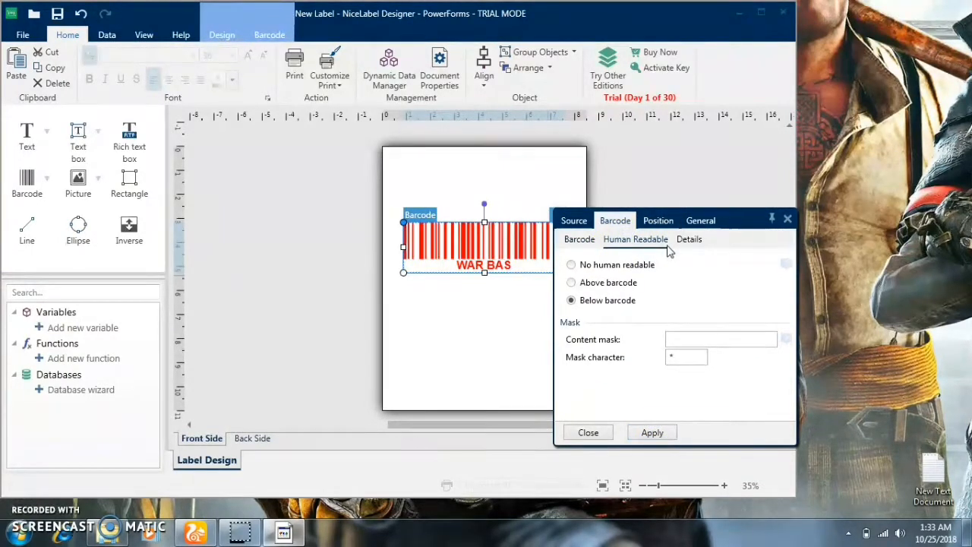
click(660, 221)
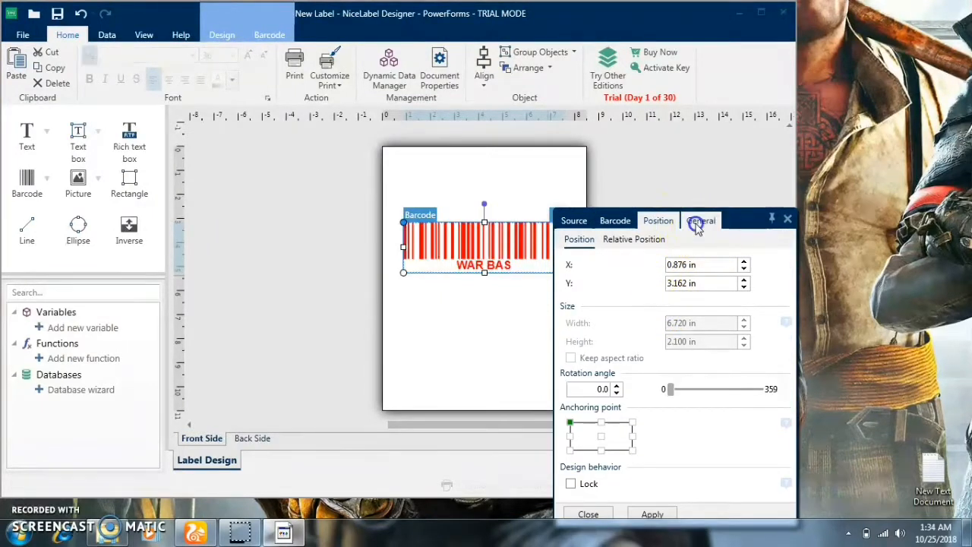
click(575, 220)
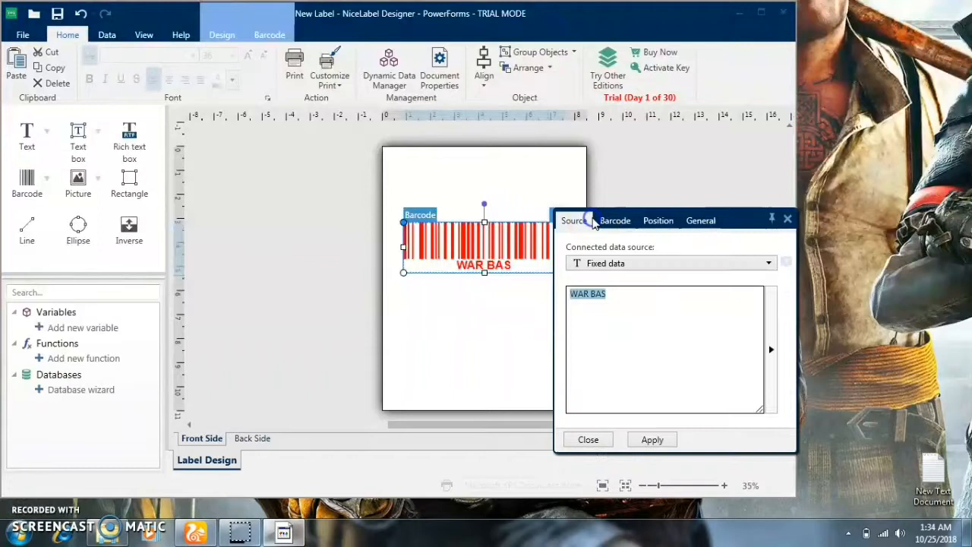
click(647, 263)
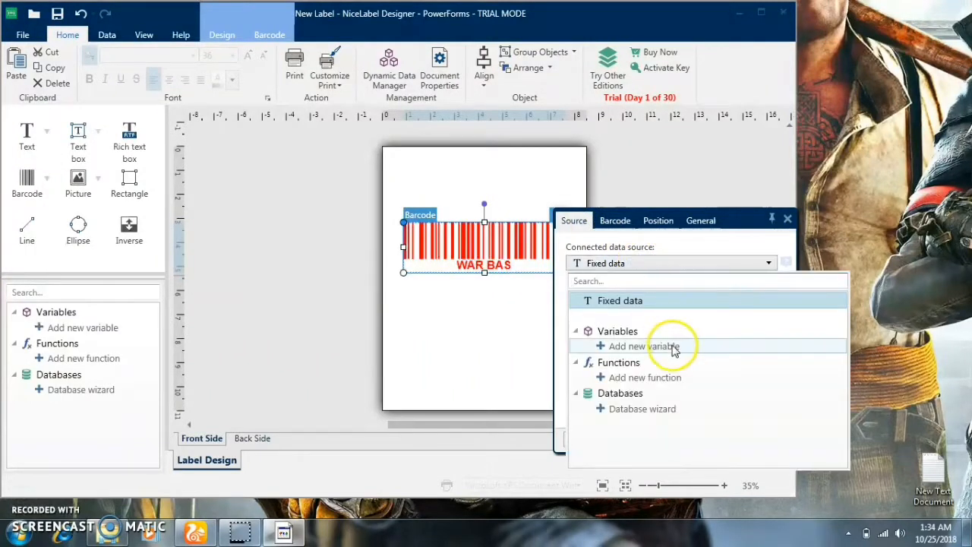
click(651, 301)
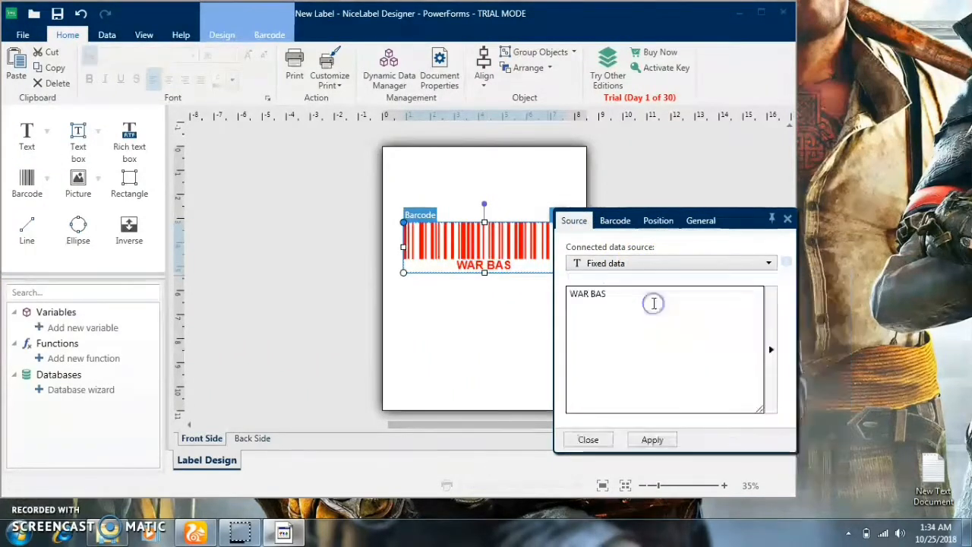
Step: Close the barcode's properties and delete the barcode from the label
click(788, 220)
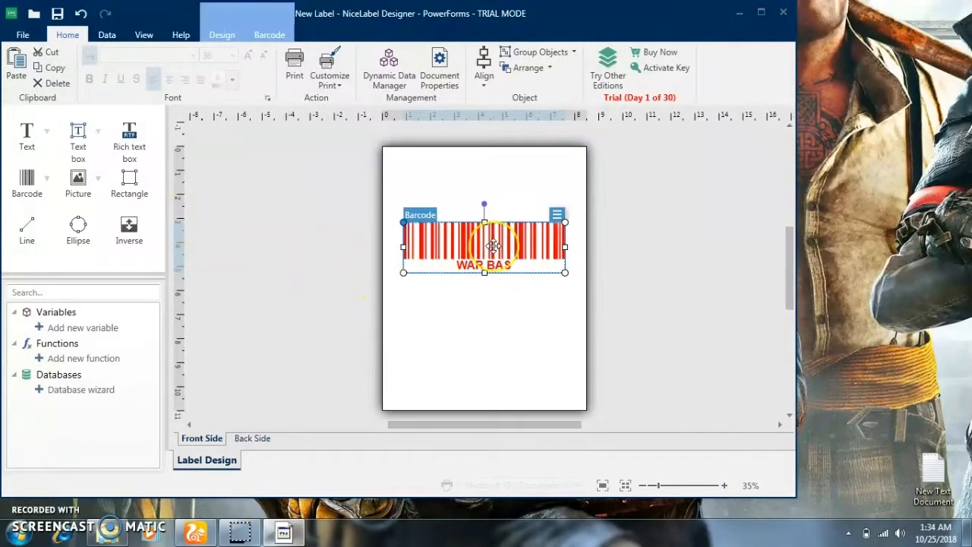
key(Delete)
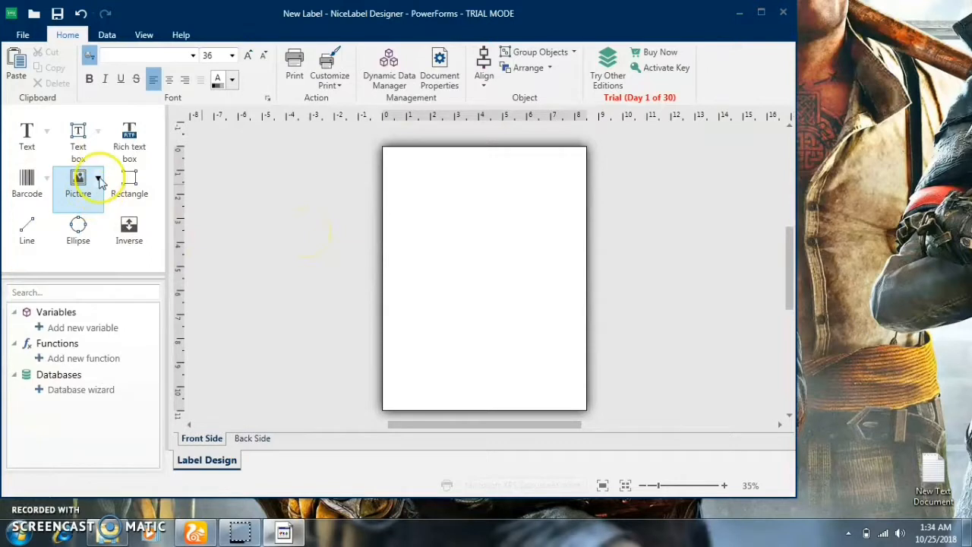
Step: Insert the picture a2e115de-15bd-406b-9141-c28268f974e8_layer_copy from the Downloads folder onto the label
click(98, 181)
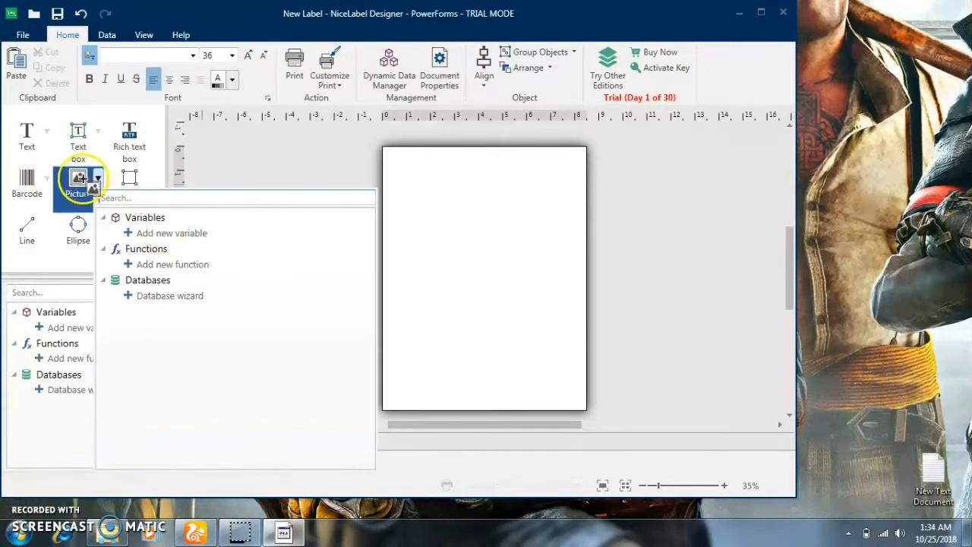
click(448, 184)
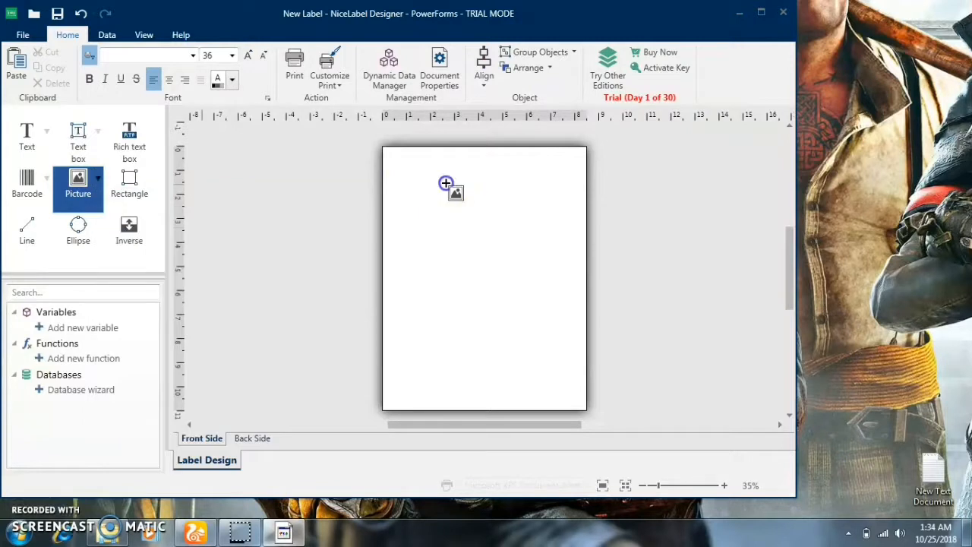
click(515, 265)
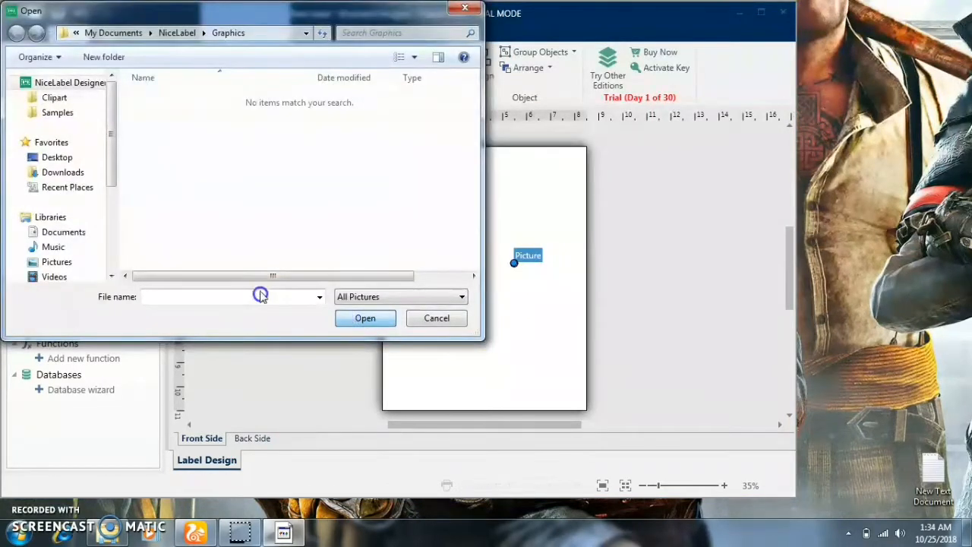
click(64, 172)
click(166, 205)
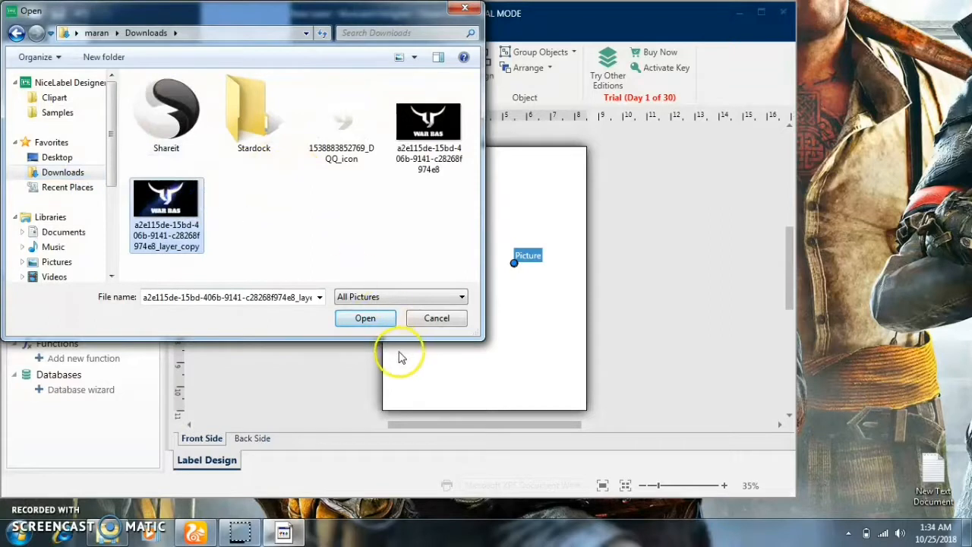
click(362, 318)
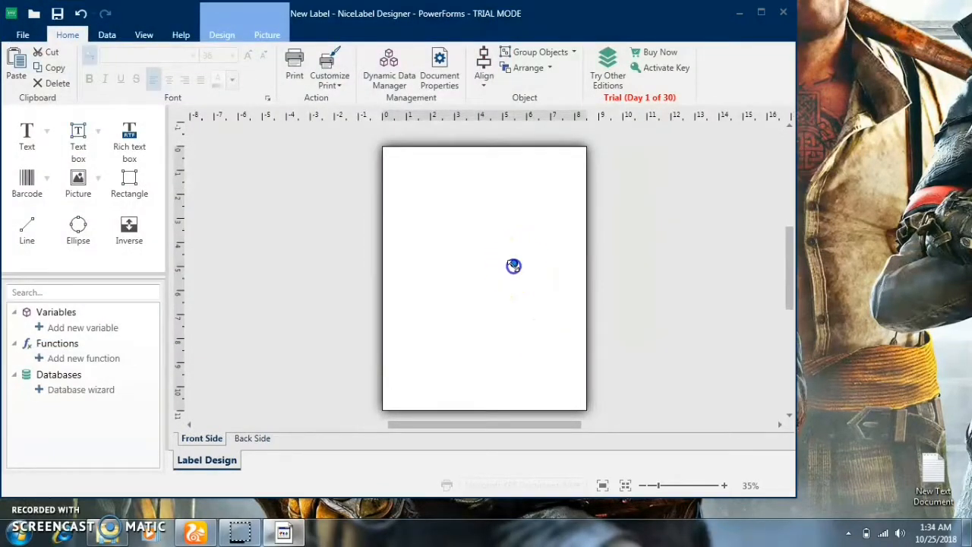
Step: Enlarge the picture to about 3.2 in square and move it to the upper center of the label
drag(490, 242, 436, 185)
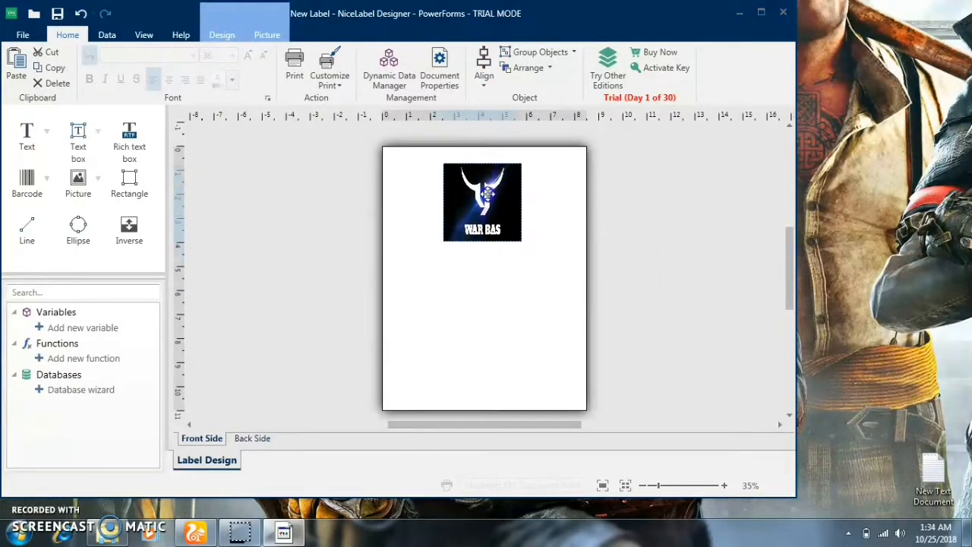
click(485, 199)
drag(484, 199, 490, 199)
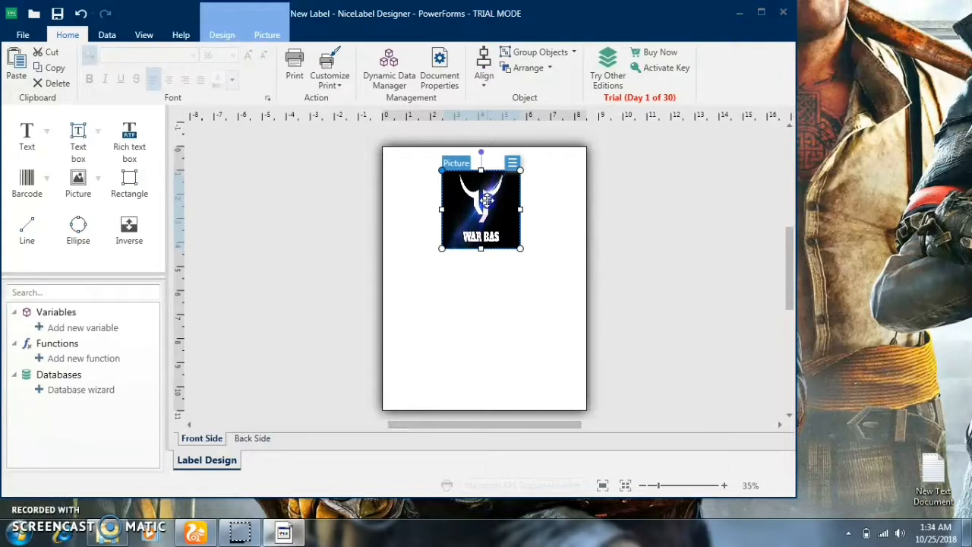
Step: Add a text object below the picture with the fixed data "WAR BAS"
click(27, 137)
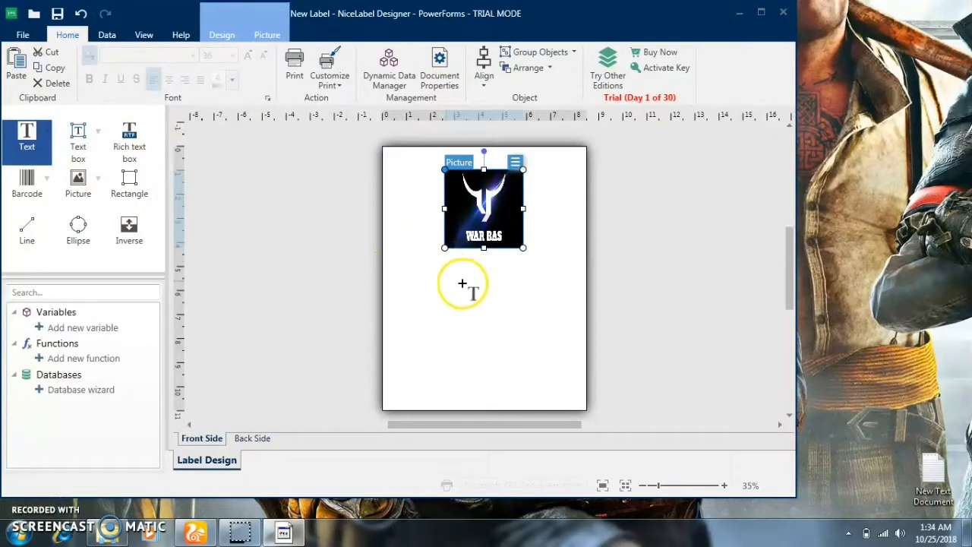
click(458, 279)
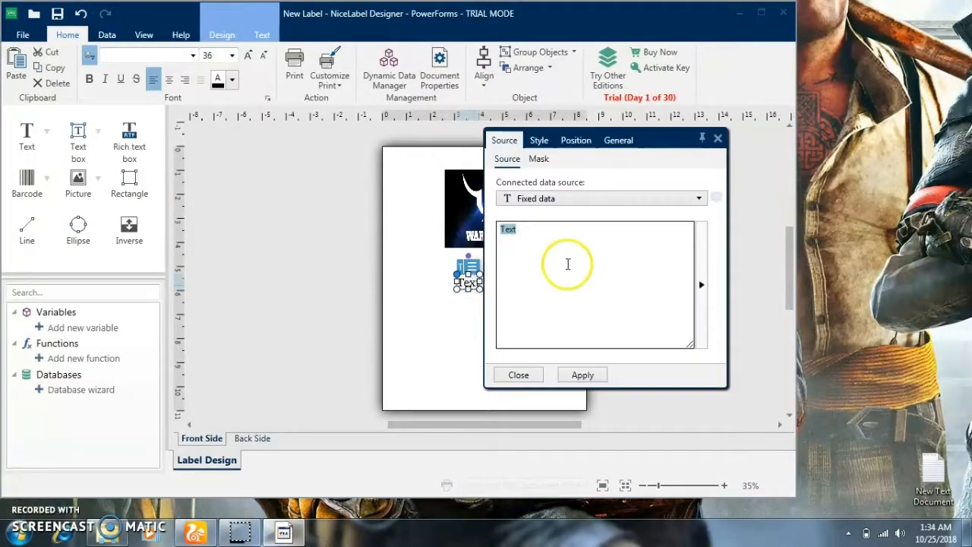
text(WAR BA)
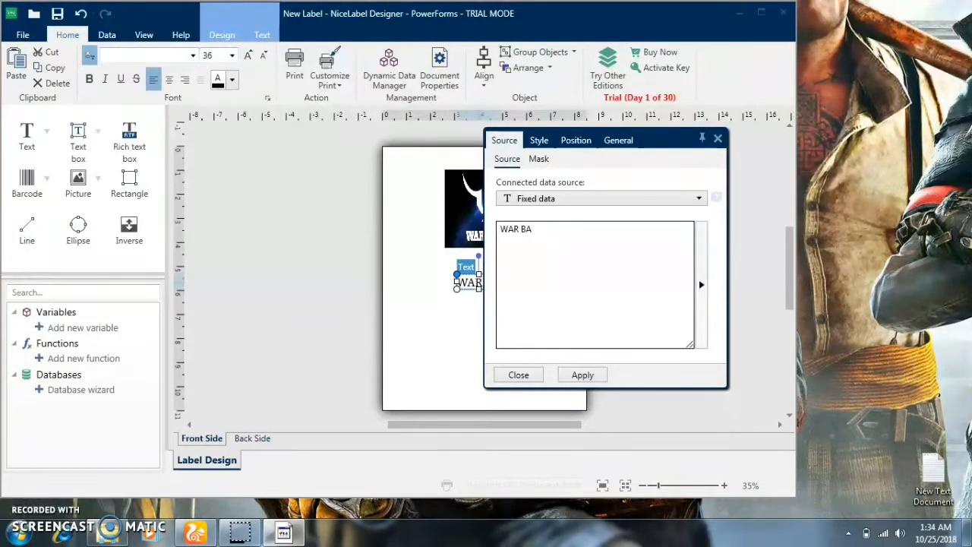
text(S)
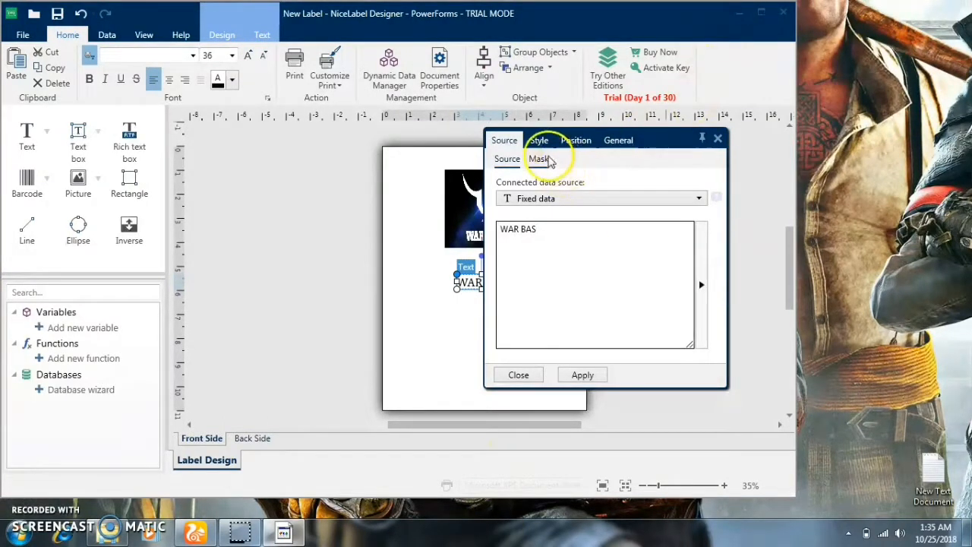
Step: Set the font color of the WAR BAS text to red
click(546, 159)
click(542, 141)
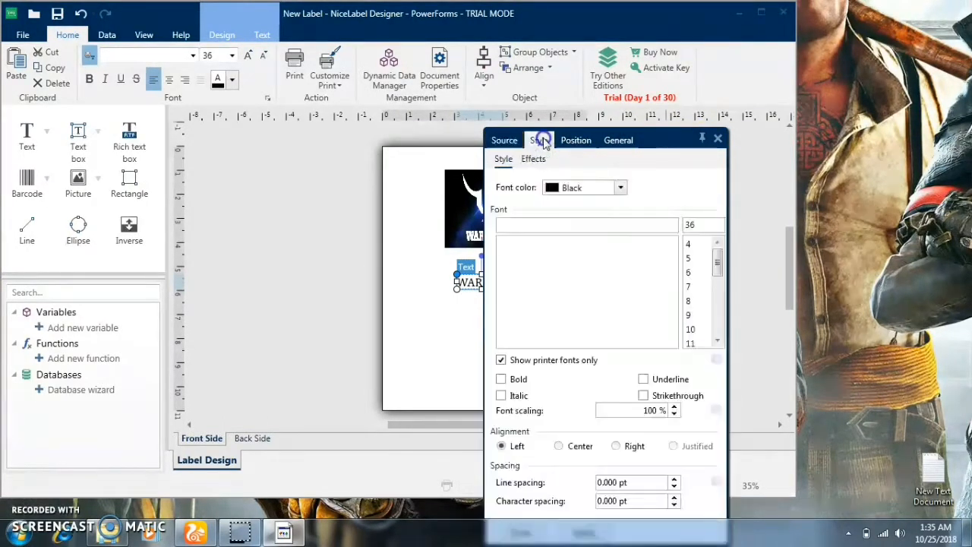
click(602, 187)
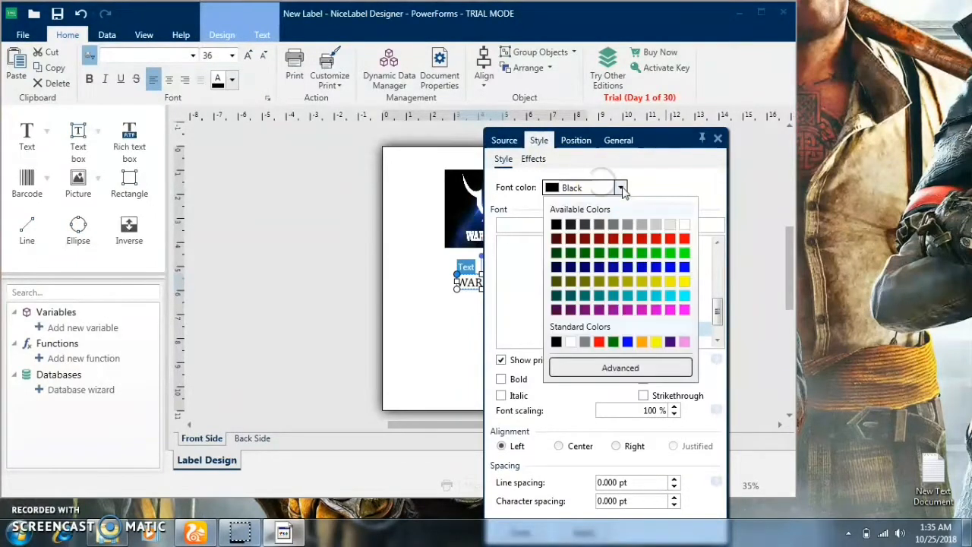
click(686, 240)
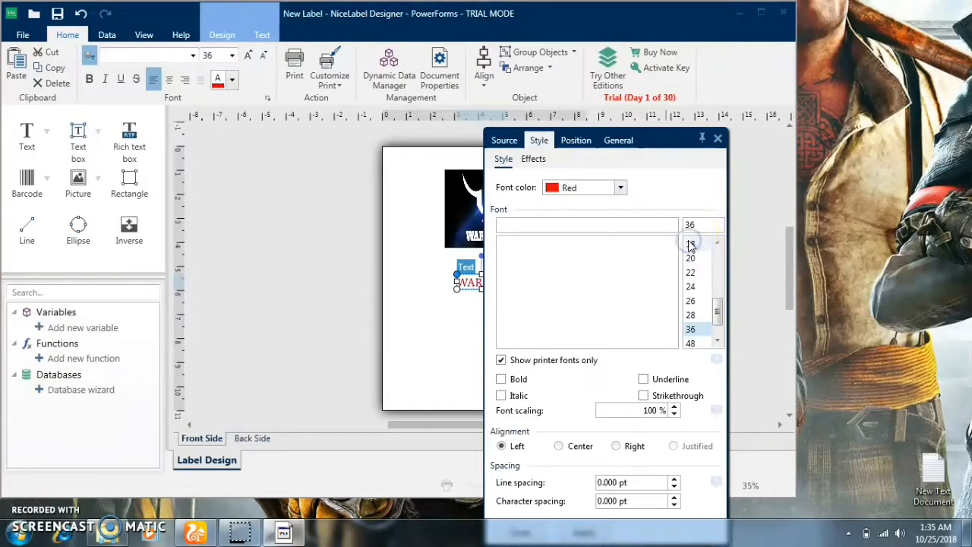
Step: Try font sizes 20, 24 and 26 on the WAR BAS text and set it back to 36
click(693, 259)
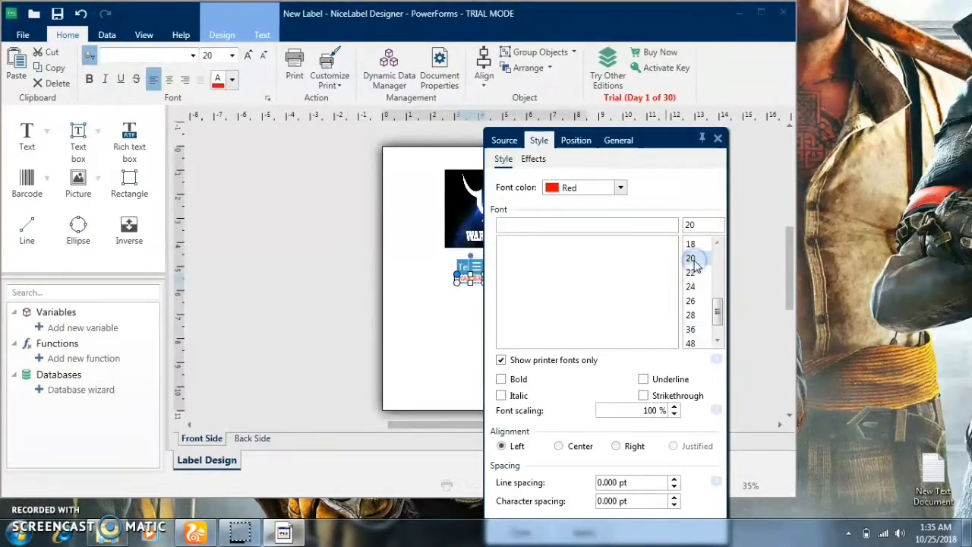
click(691, 286)
click(691, 302)
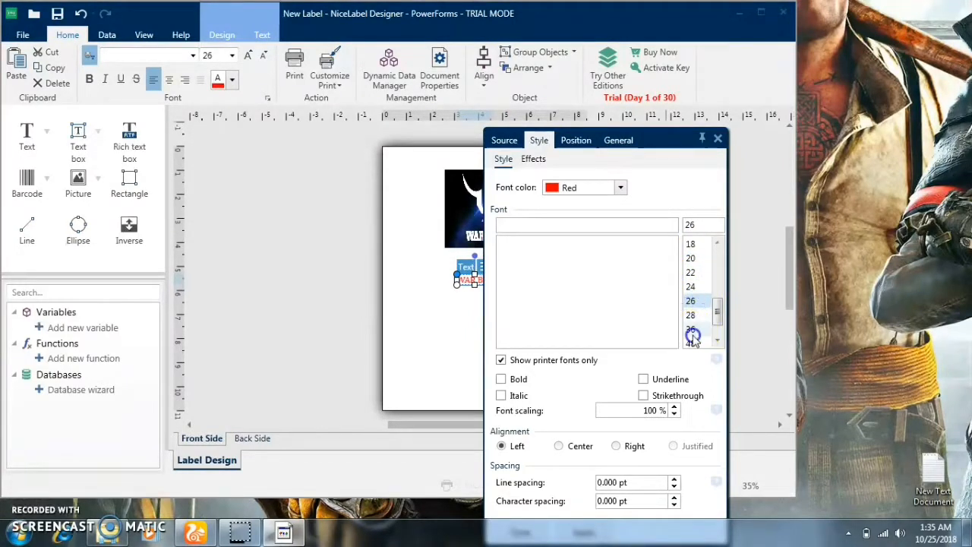
click(691, 329)
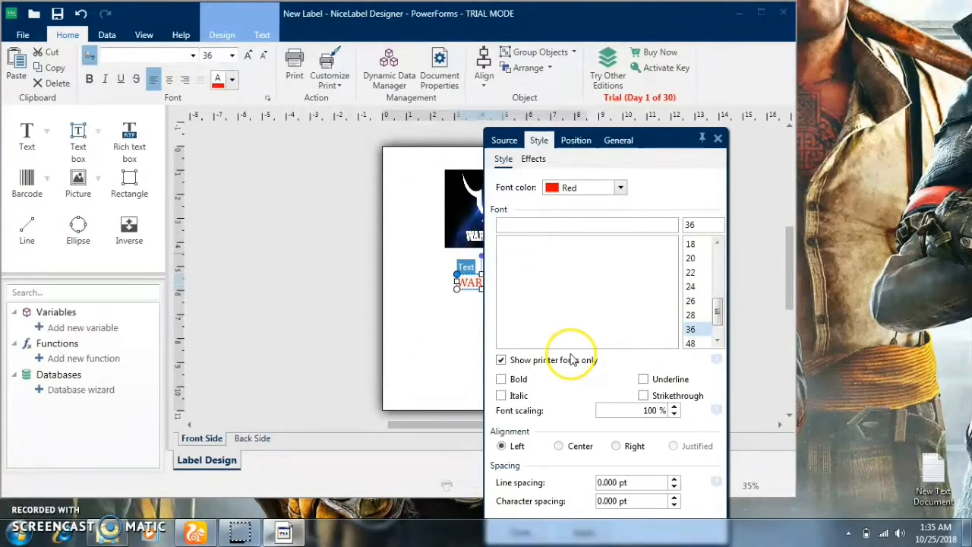
Step: Make the WAR BAS text bold and set its alignment to Center
click(519, 380)
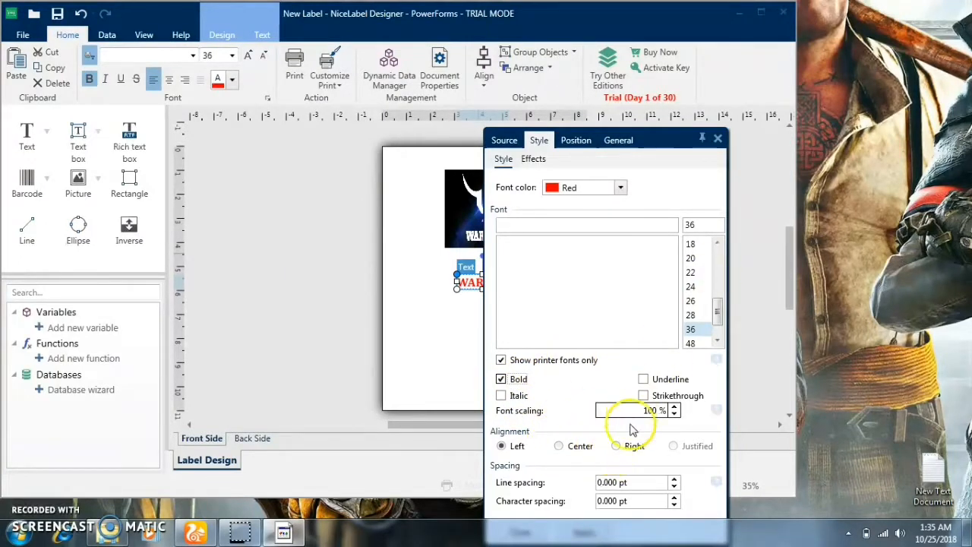
click(560, 446)
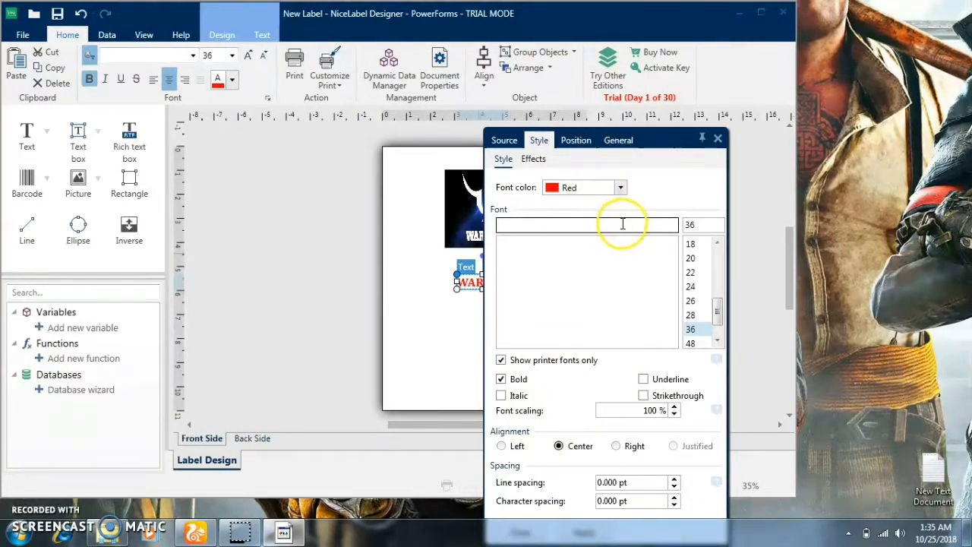
click(583, 149)
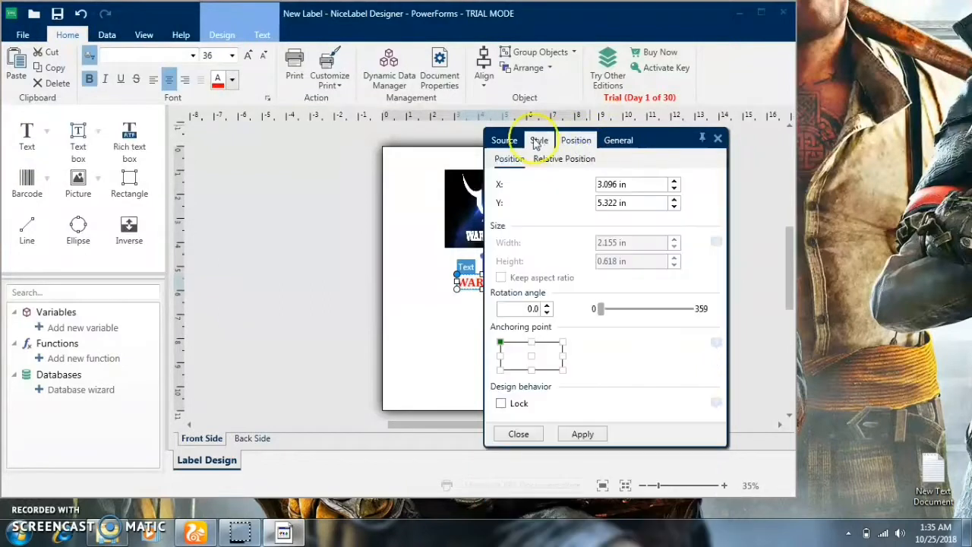
Step: Try the Mirror effect on the WAR BAS text and turn on the Inverse effect instead
click(537, 142)
click(535, 159)
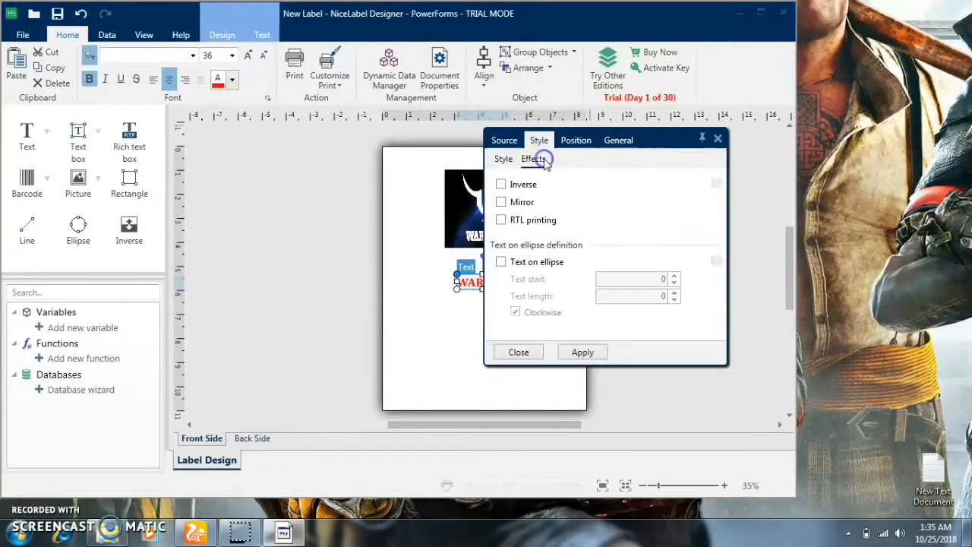
click(524, 202)
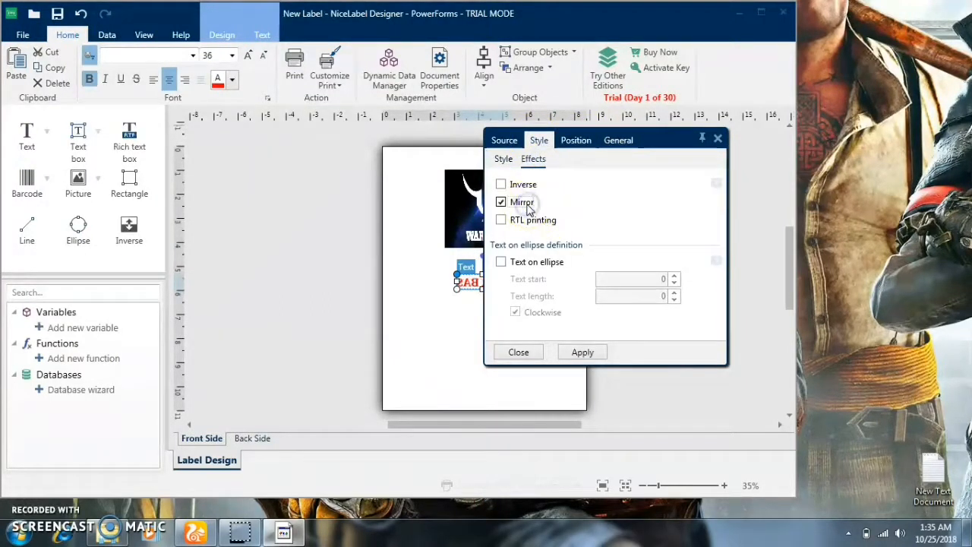
click(509, 203)
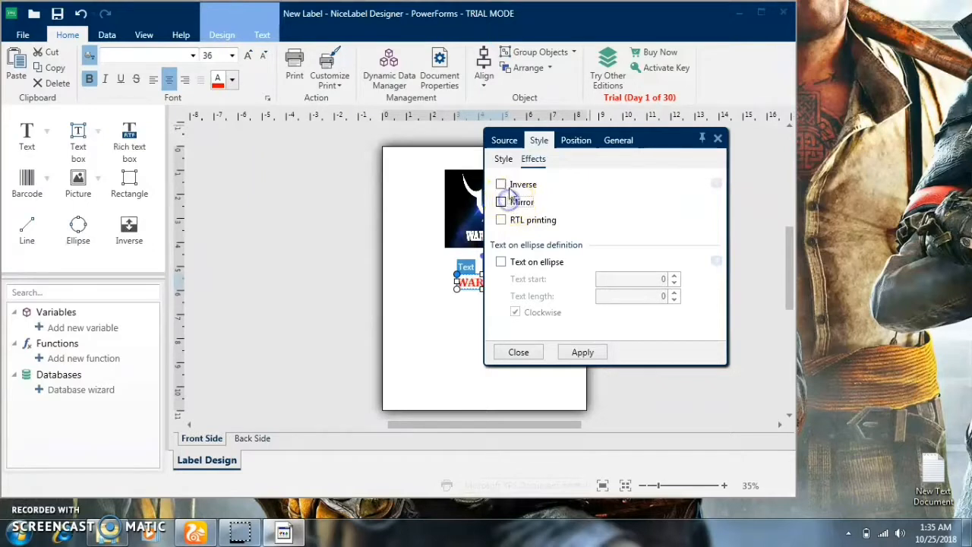
click(503, 185)
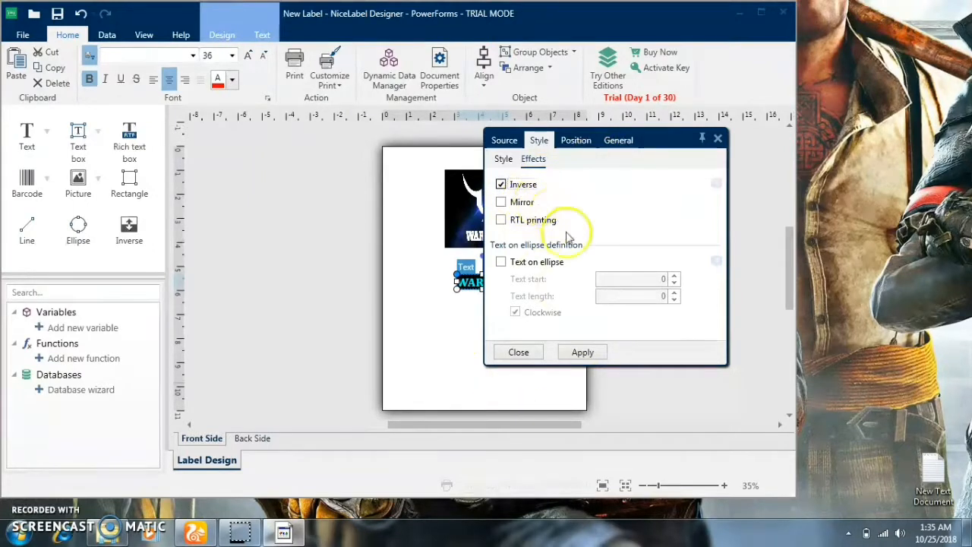
Step: Apply and close the WAR BAS text's properties and move the text slightly up toward the picture
click(577, 141)
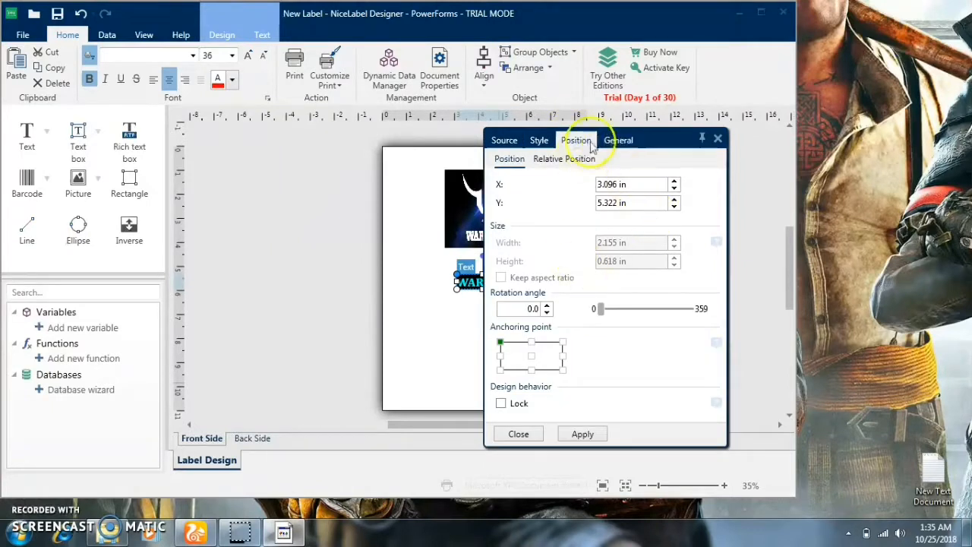
click(613, 141)
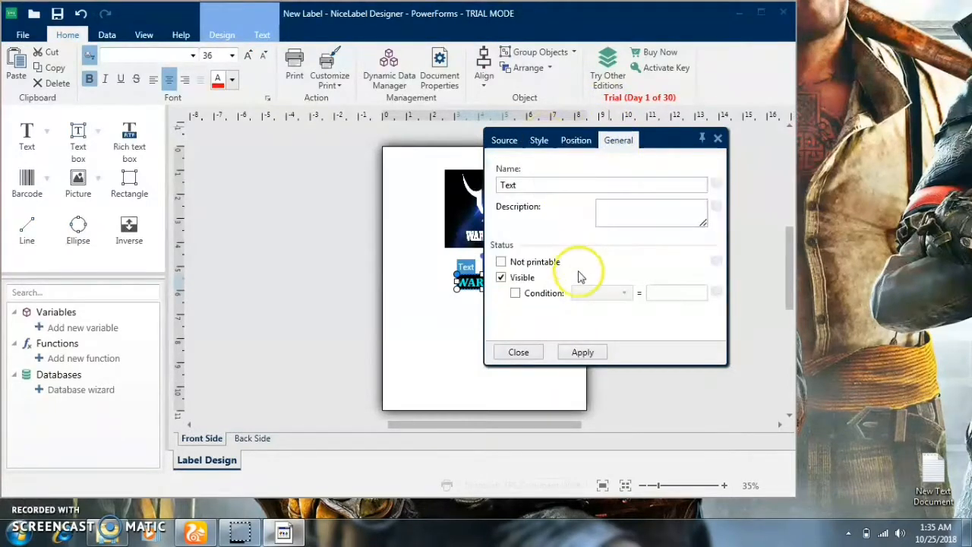
click(582, 349)
click(504, 140)
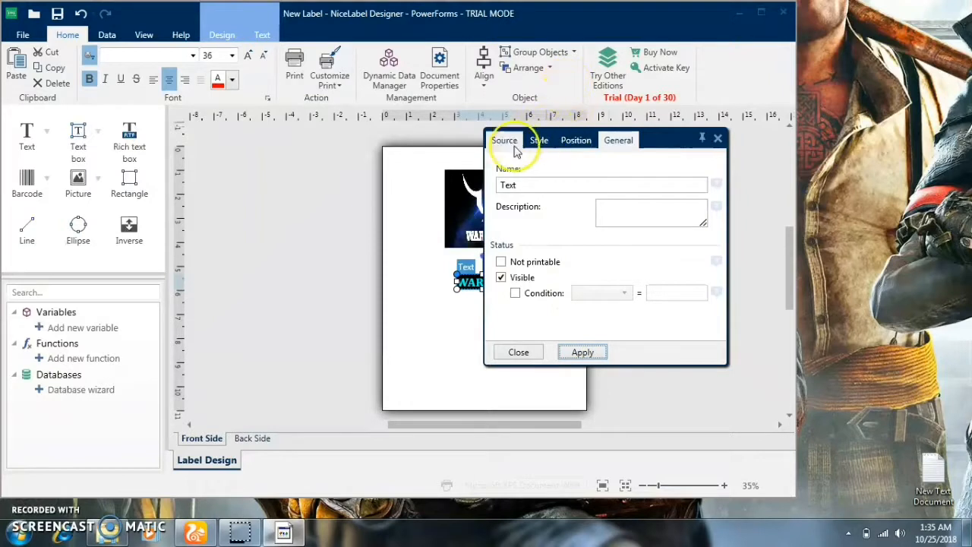
click(575, 371)
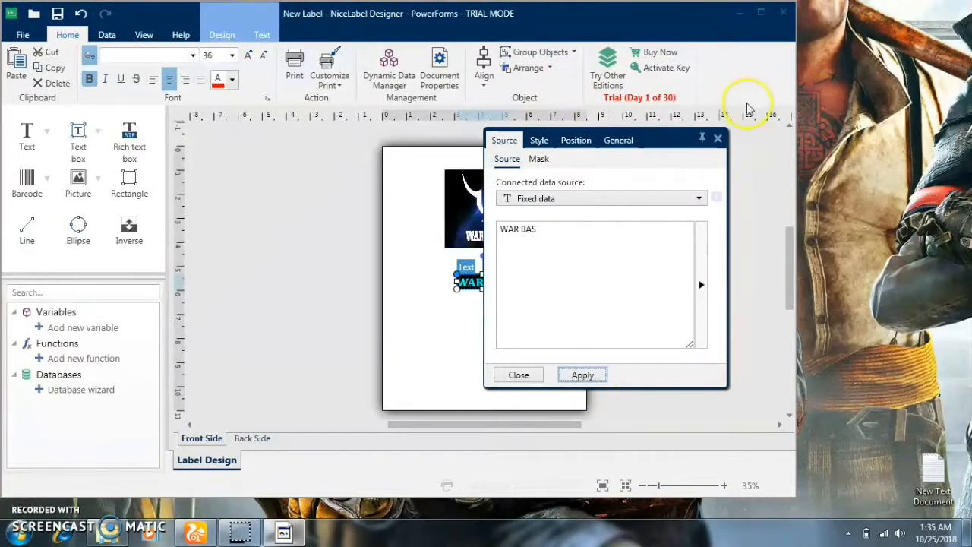
click(718, 139)
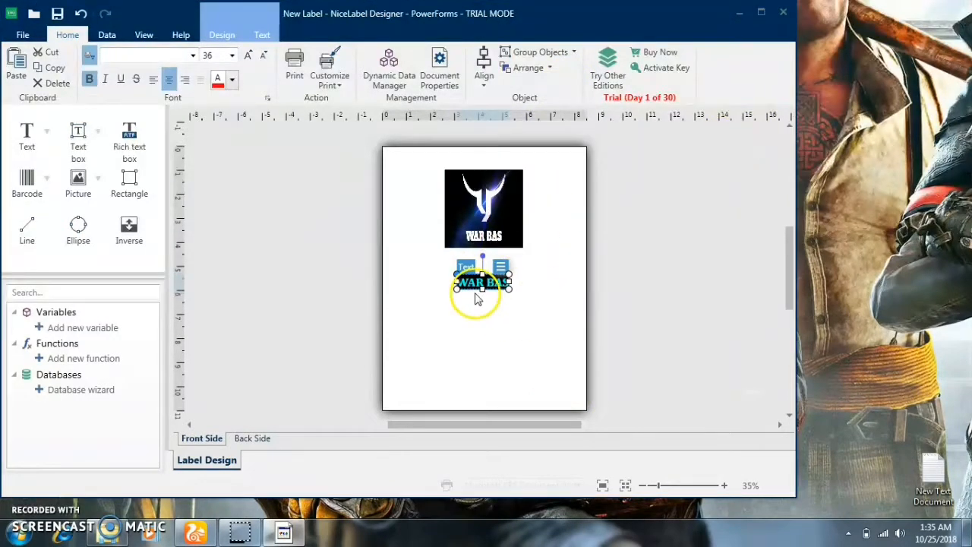
drag(480, 276, 480, 267)
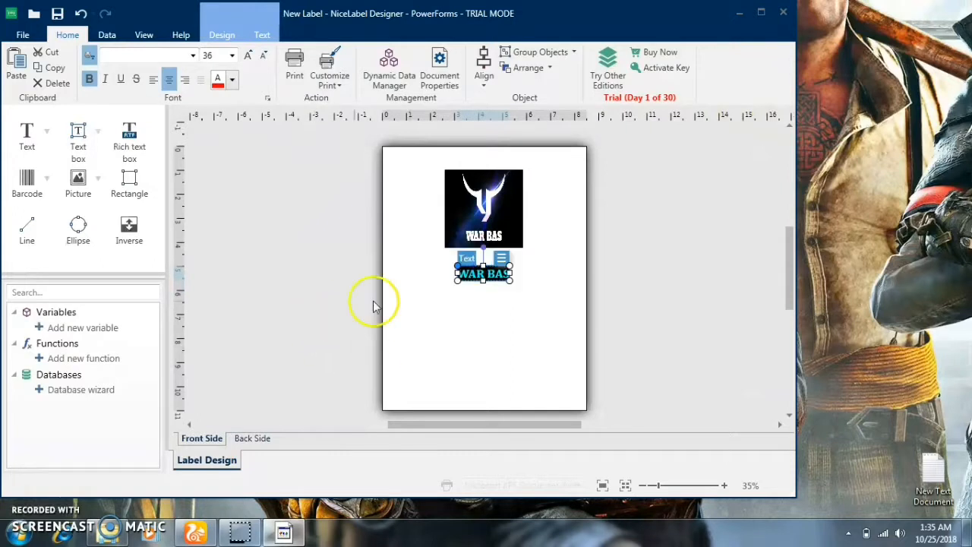
Step: Add a text box below the WAR BAS text and set its fixed content to "SUBSCRIBE THIS CHENNAL"
click(79, 145)
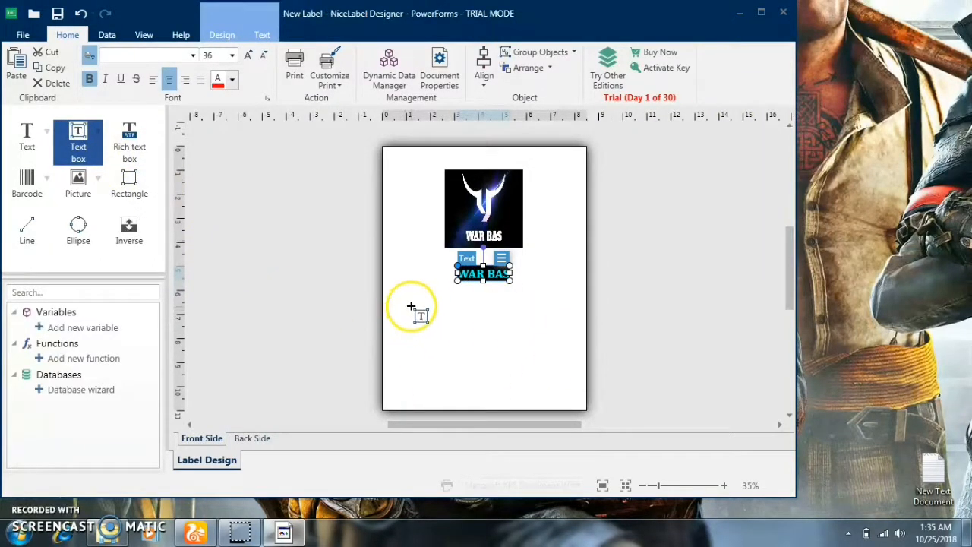
drag(411, 305, 534, 327)
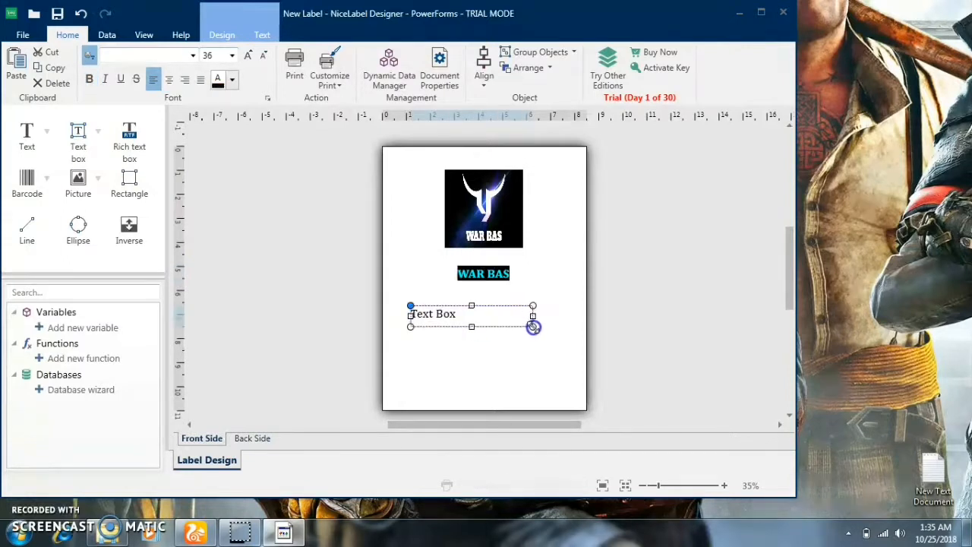
click(498, 317)
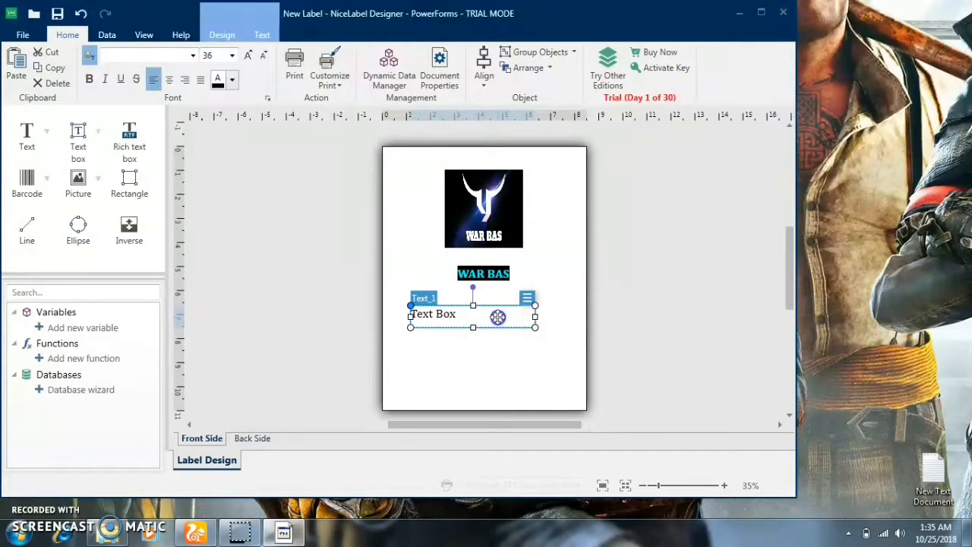
double_click(498, 317)
text(S)
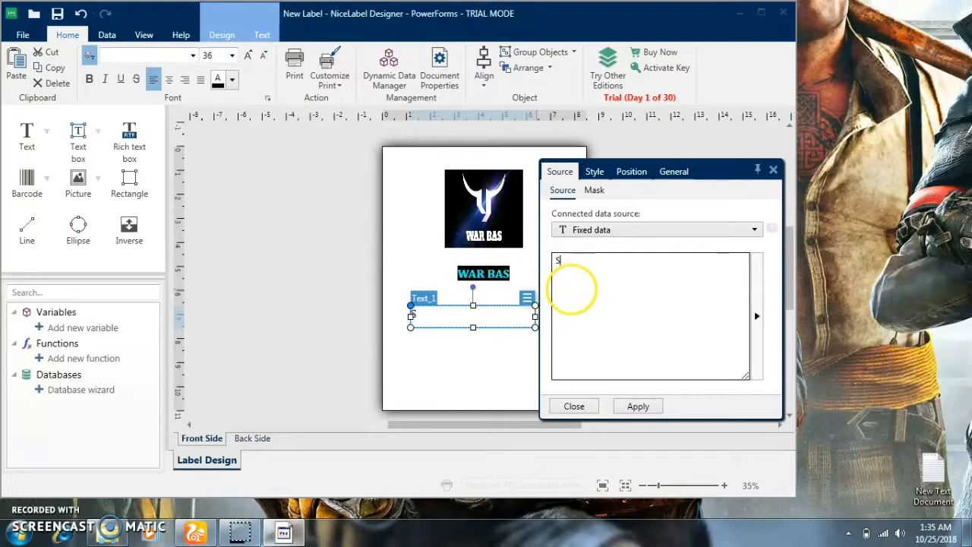
text(UBSCRIBE THIS)
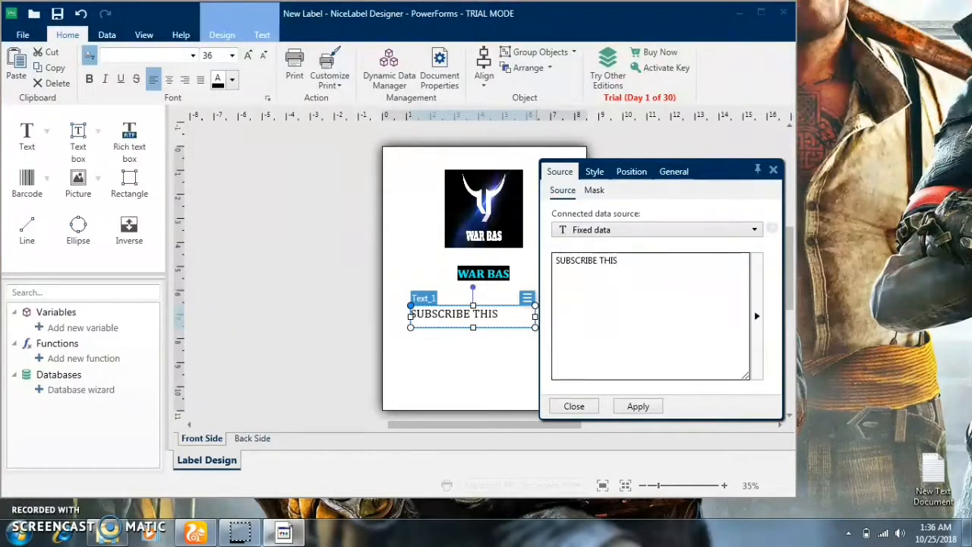
text(HENNAL)
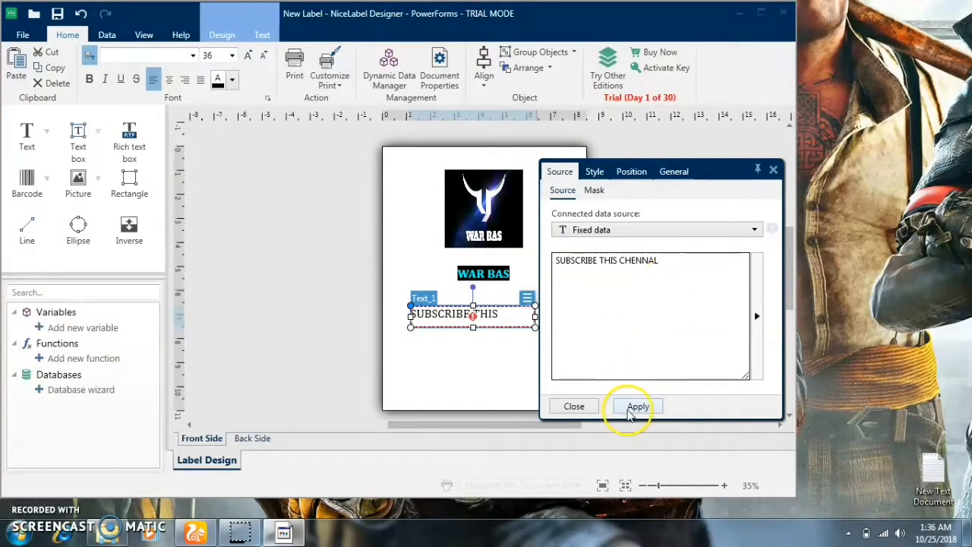
click(629, 409)
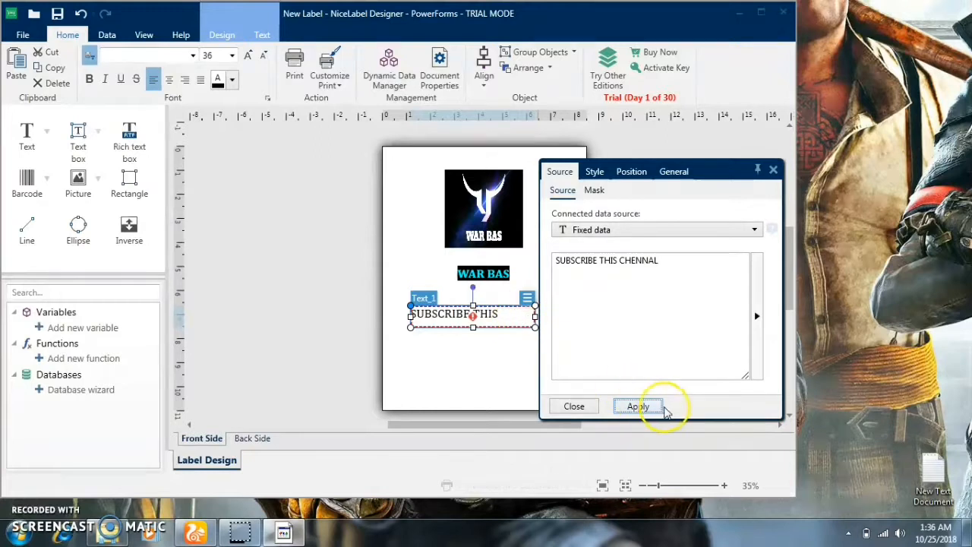
click(773, 169)
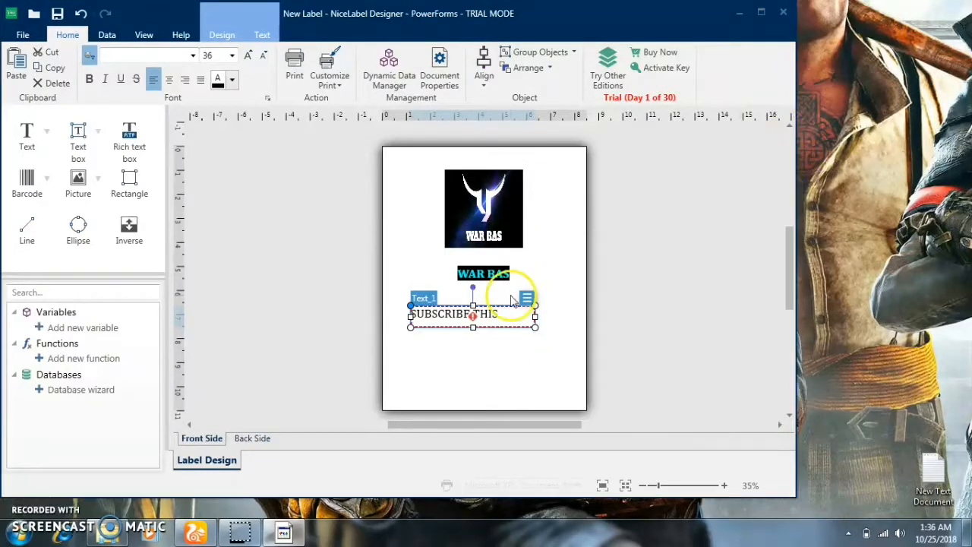
Step: Widen the text box until its whole text fits on one line and move it slightly down
drag(535, 315, 576, 322)
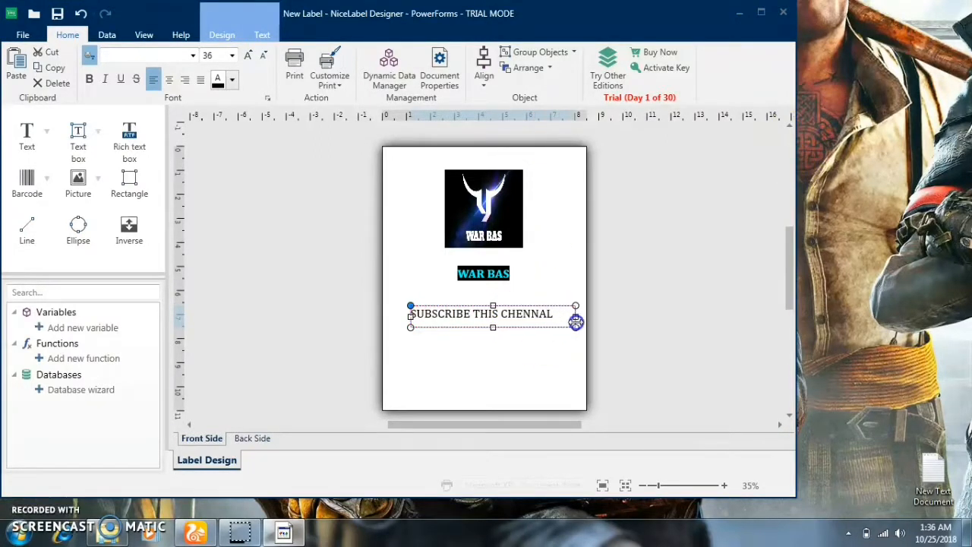
drag(512, 318, 513, 331)
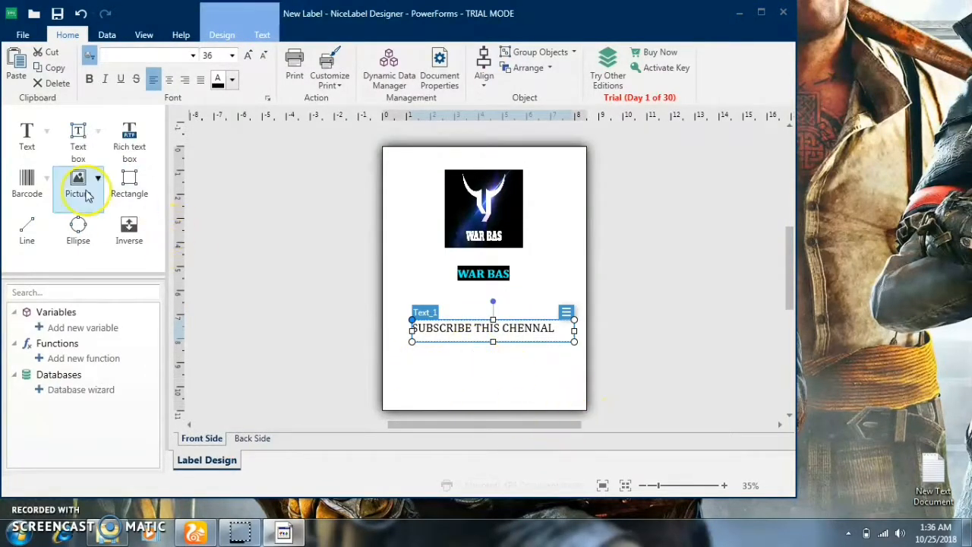
Step: Draw a horizontal line across nearly the full label width, just below the WAR BAS text
click(27, 234)
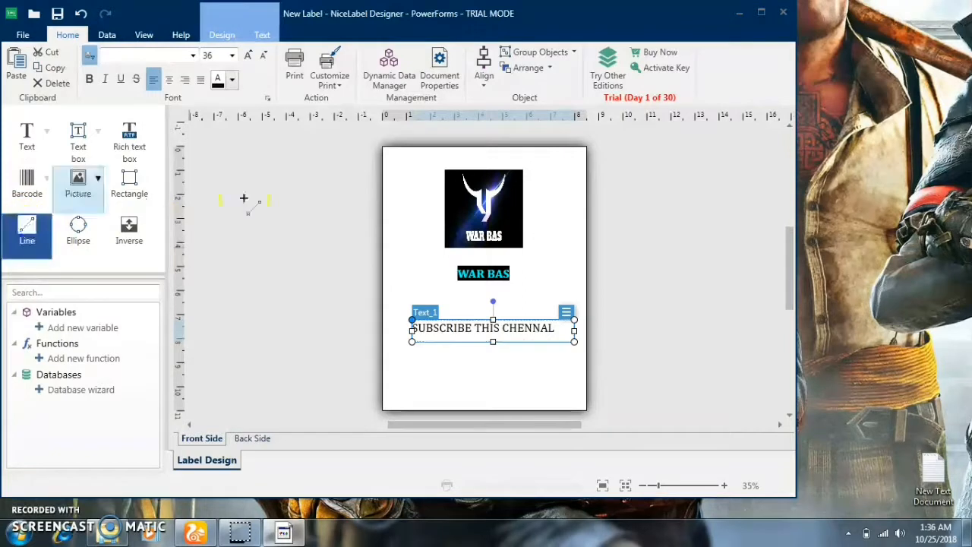
click(391, 290)
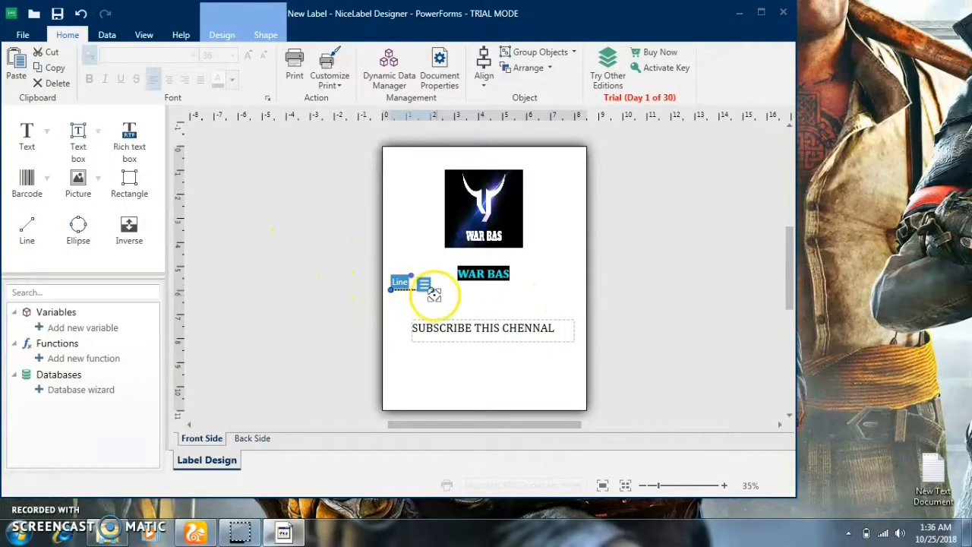
drag(434, 294, 579, 289)
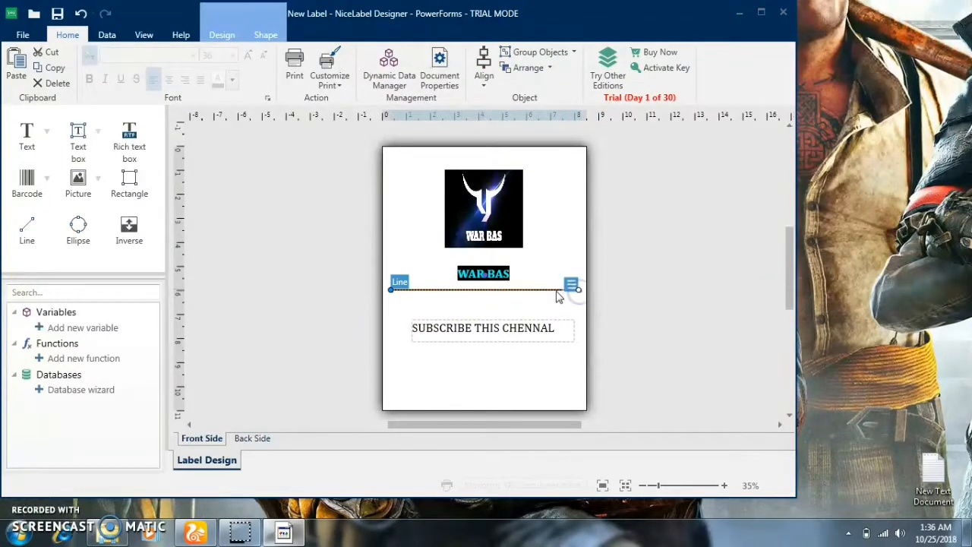
Step: Add a barcode about 1.02 in high below the SUBSCRIBE THIS CHENNAL text box
click(103, 185)
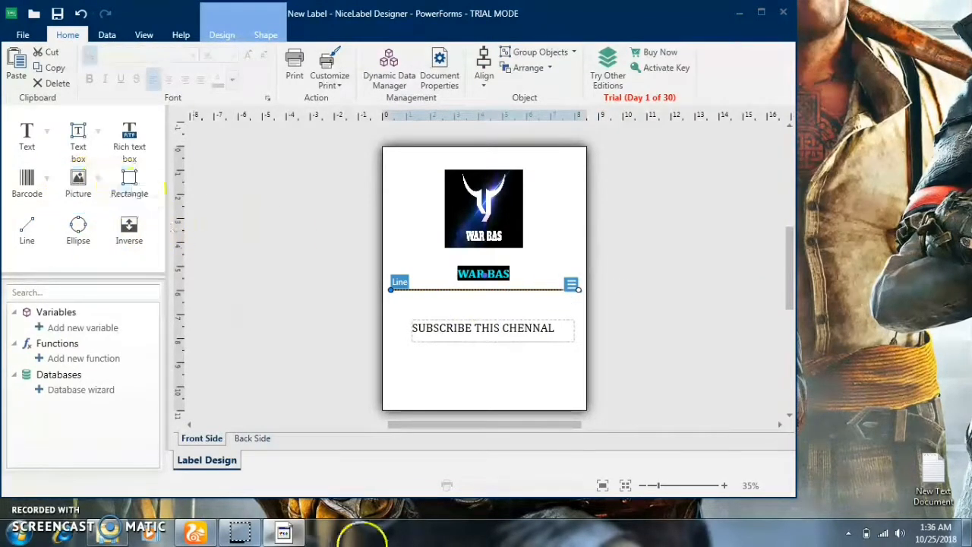
click(30, 189)
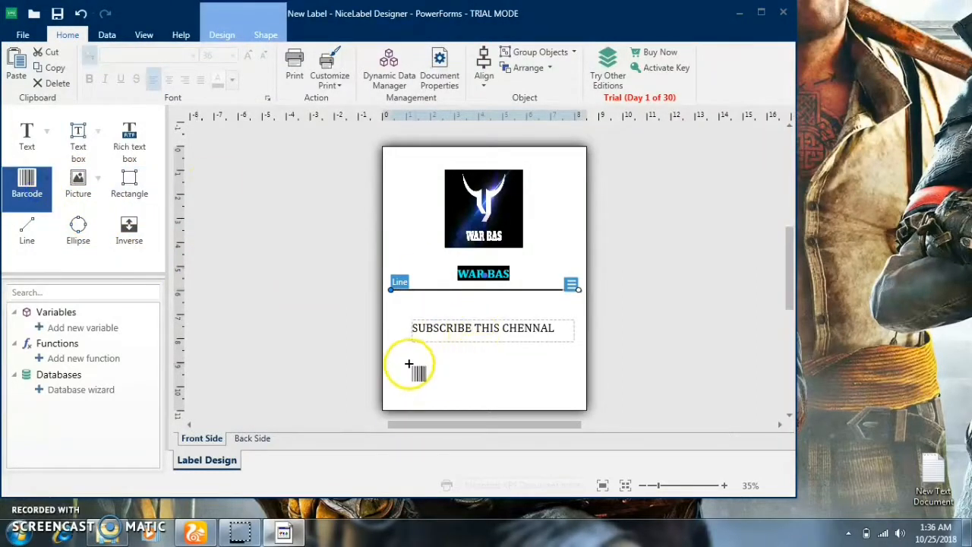
mouse_move(409, 364)
mouse_down()
mouse_move(463, 385)
mouse_move(562, 388)
mouse_up()
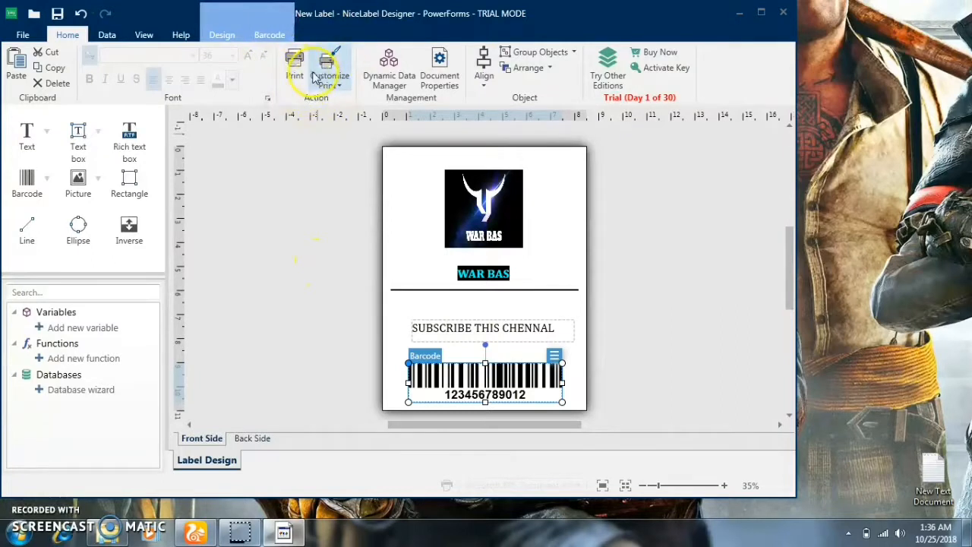
click(220, 35)
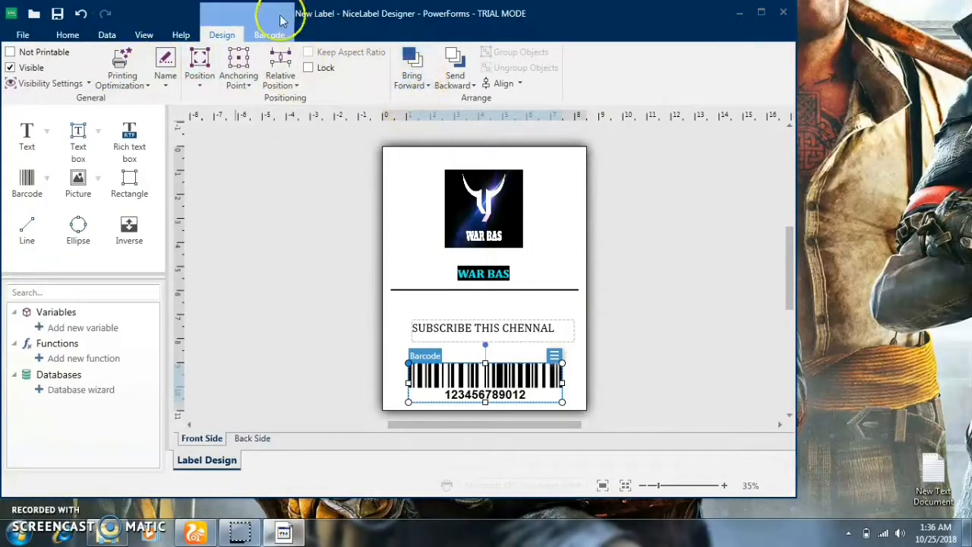
click(272, 35)
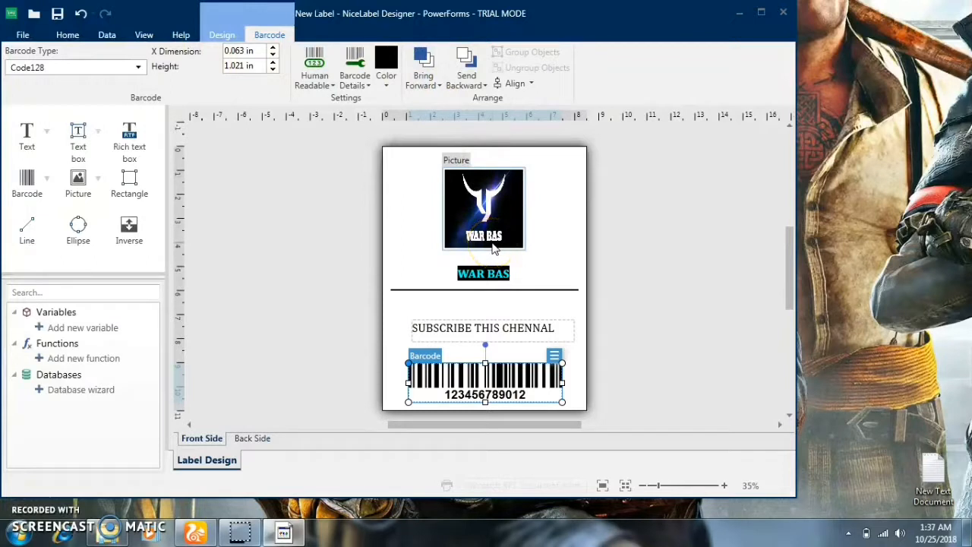
click(142, 35)
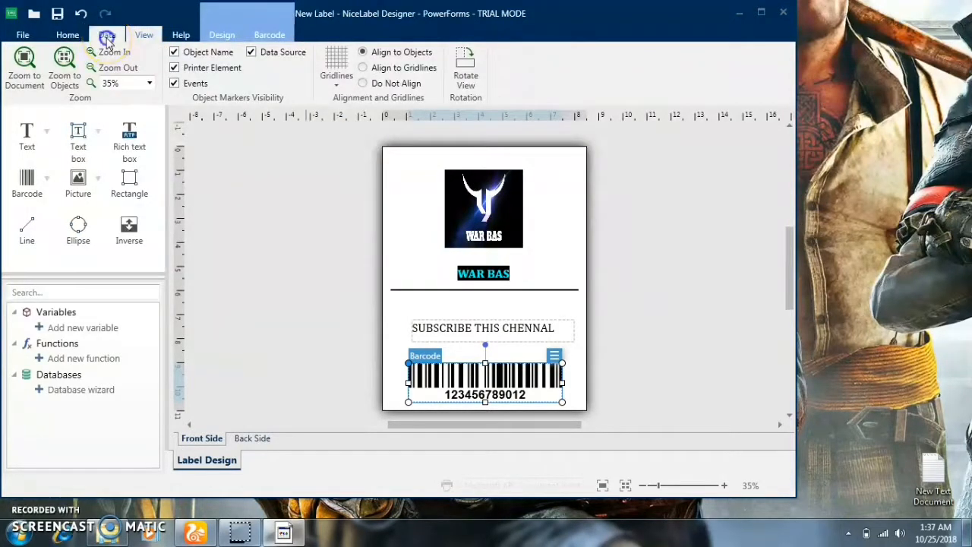
click(107, 36)
click(73, 37)
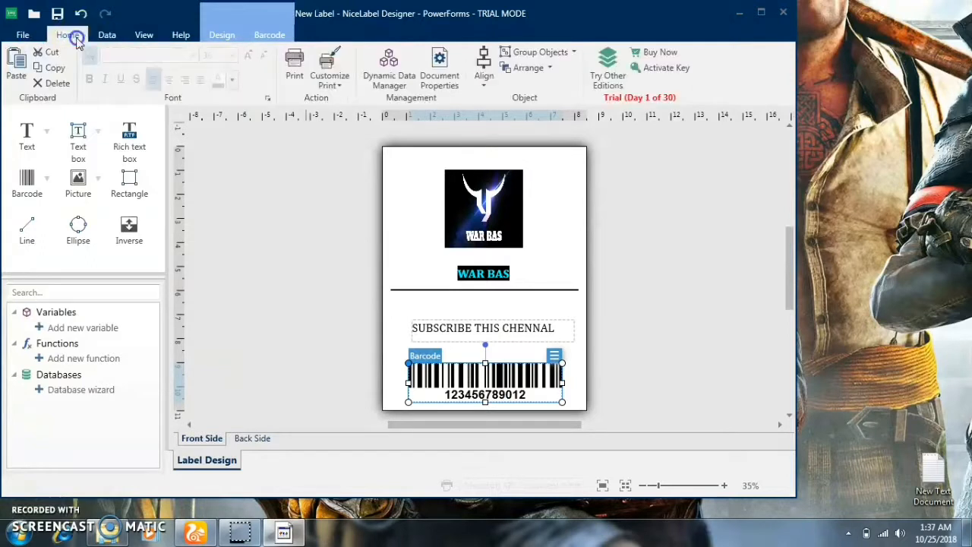
Step: Save the design as a Label File named Label in the Downloads folder and close the designer
click(32, 38)
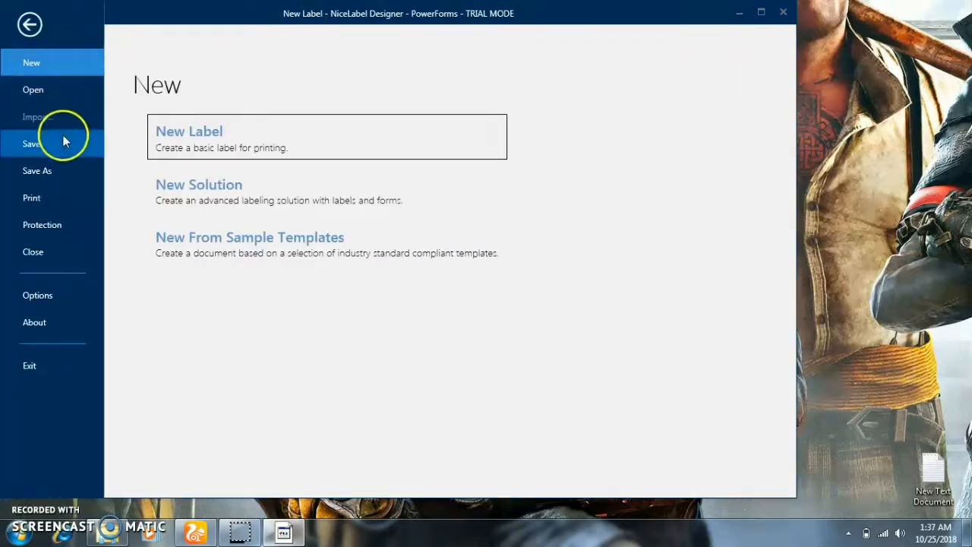
click(63, 141)
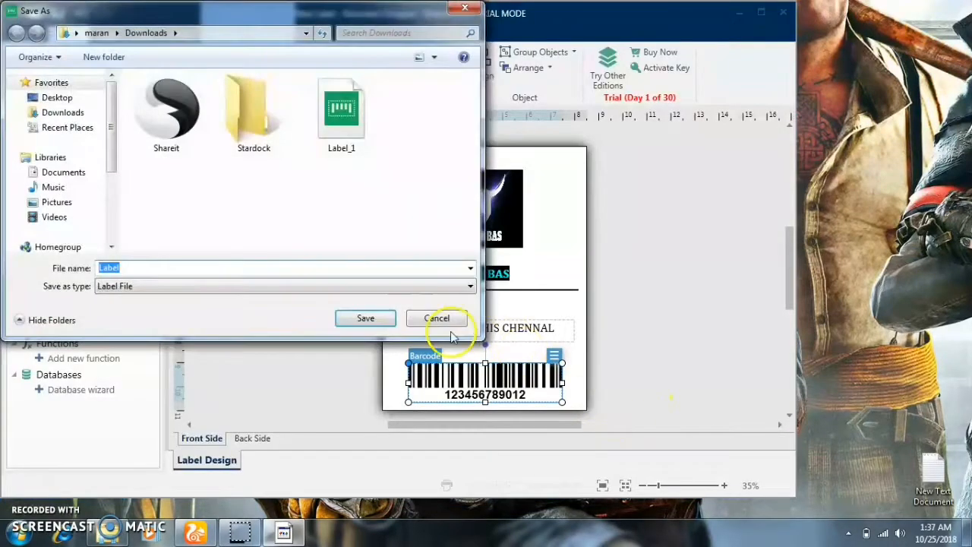
click(368, 318)
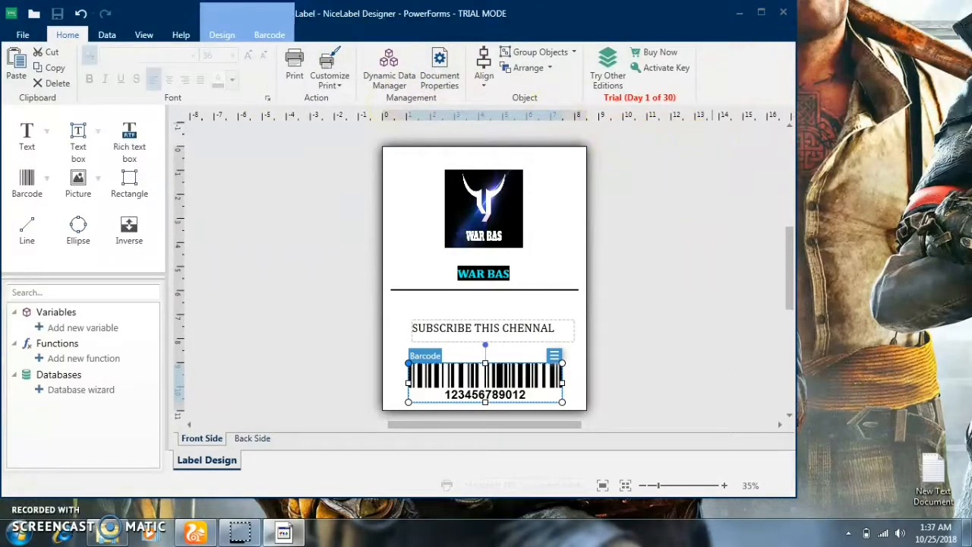
click(783, 13)
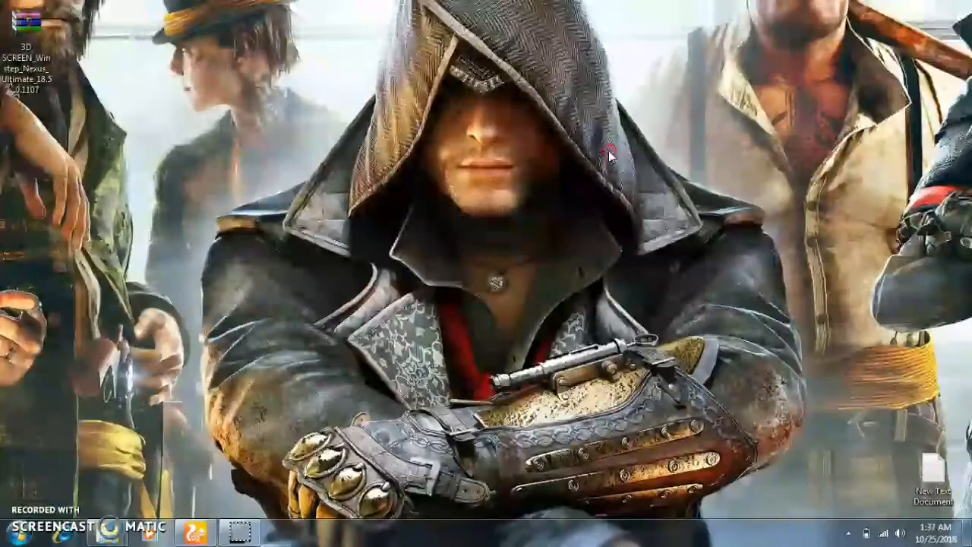
right_click(614, 150)
click(621, 191)
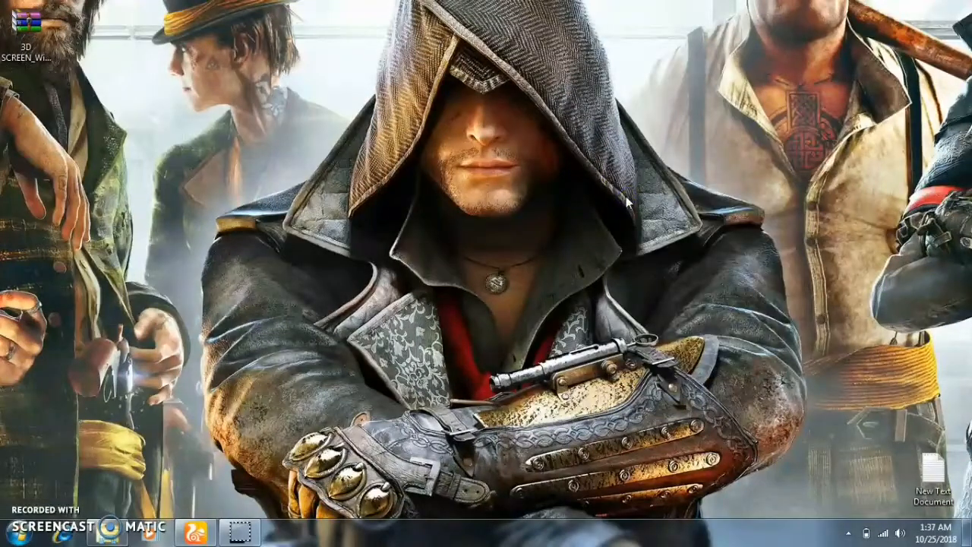